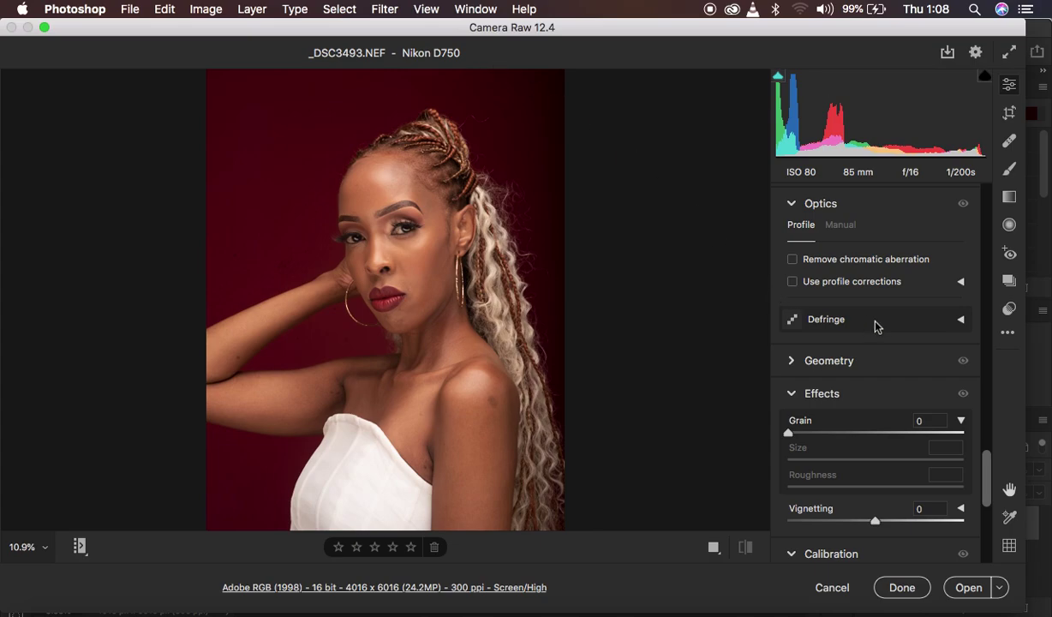
# Lower the photo's Highlights to -89 and Whites to -52 in the Basic adjustments
pyautogui.scroll(3, 876, 323)
pyautogui.scroll(10, 876, 326)
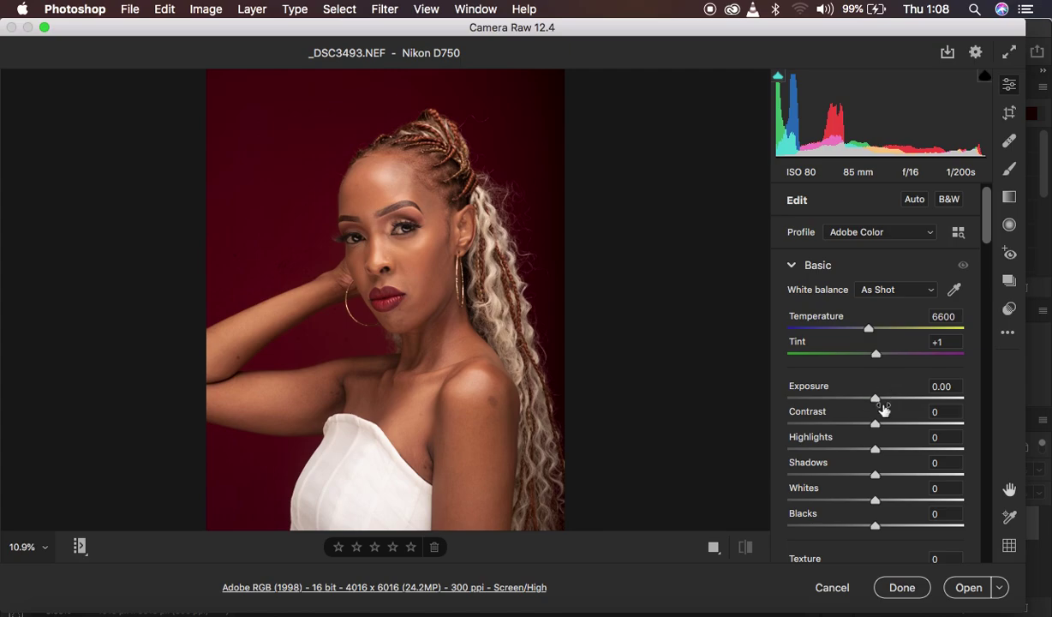
pyautogui.scroll(-3, 884, 410)
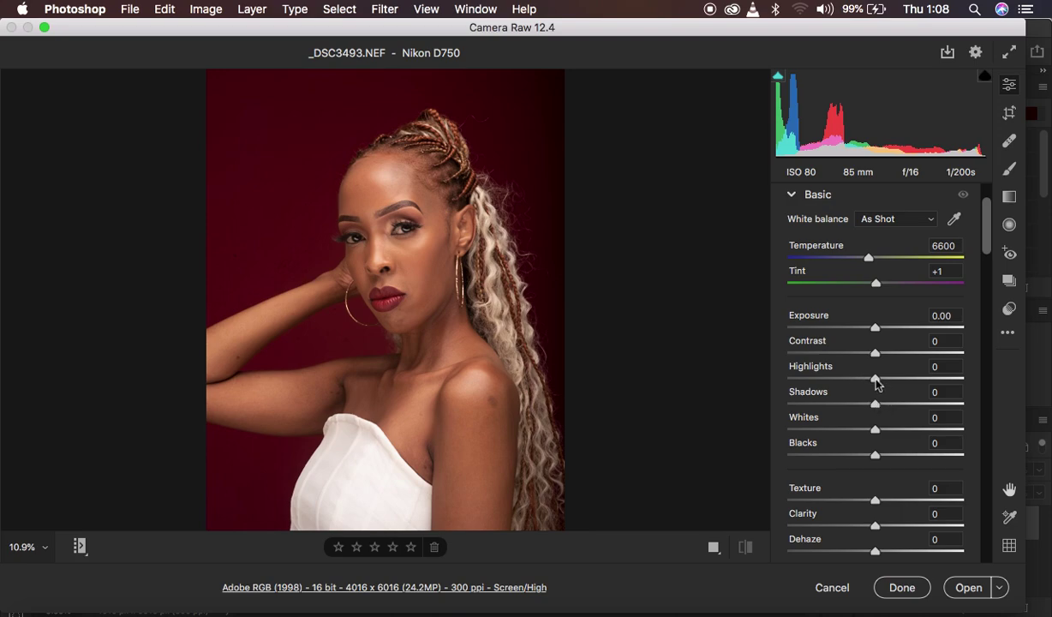
pyautogui.moveTo(875, 378); pyautogui.dragTo(786, 387)
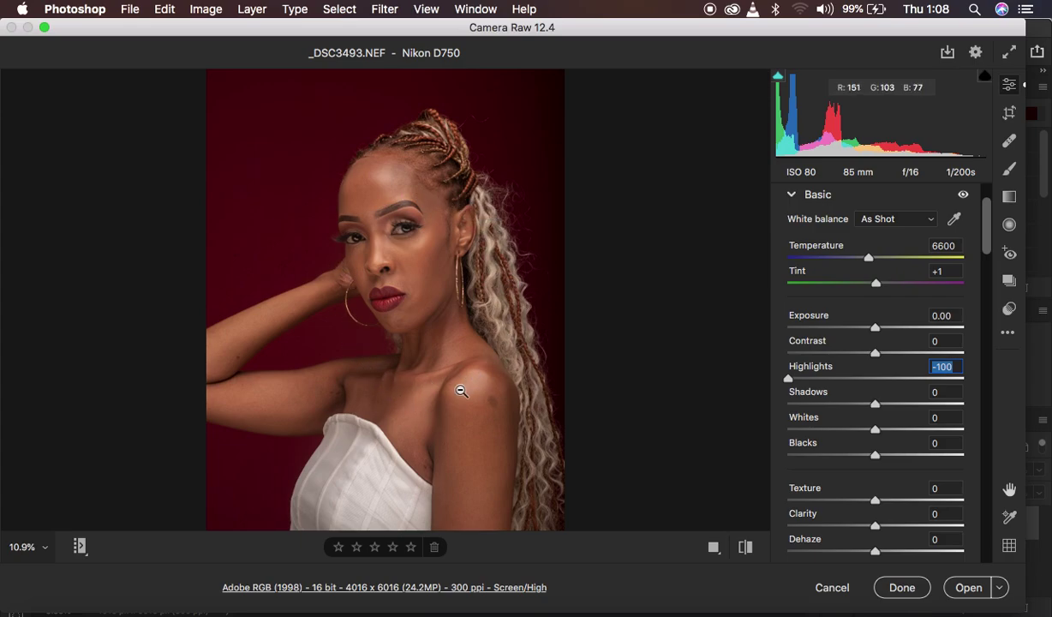
pyautogui.moveTo(848, 433)
pyautogui.mouseDown()
pyautogui.moveTo(816, 431)
pyautogui.moveTo(830, 434)
pyautogui.mouseUp()
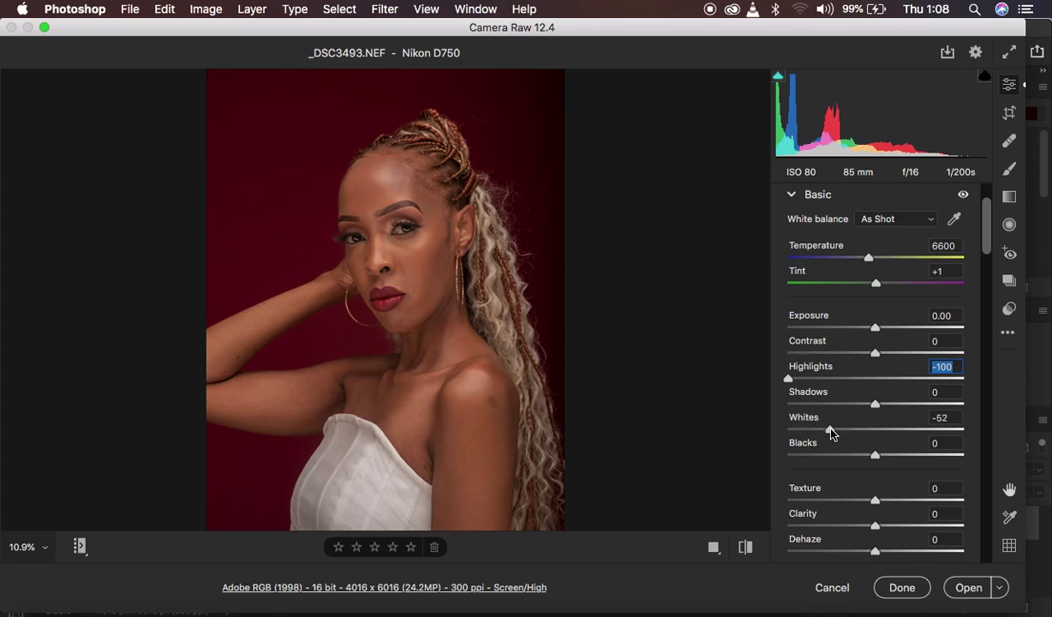
pyautogui.moveTo(789, 378); pyautogui.dragTo(805, 381)
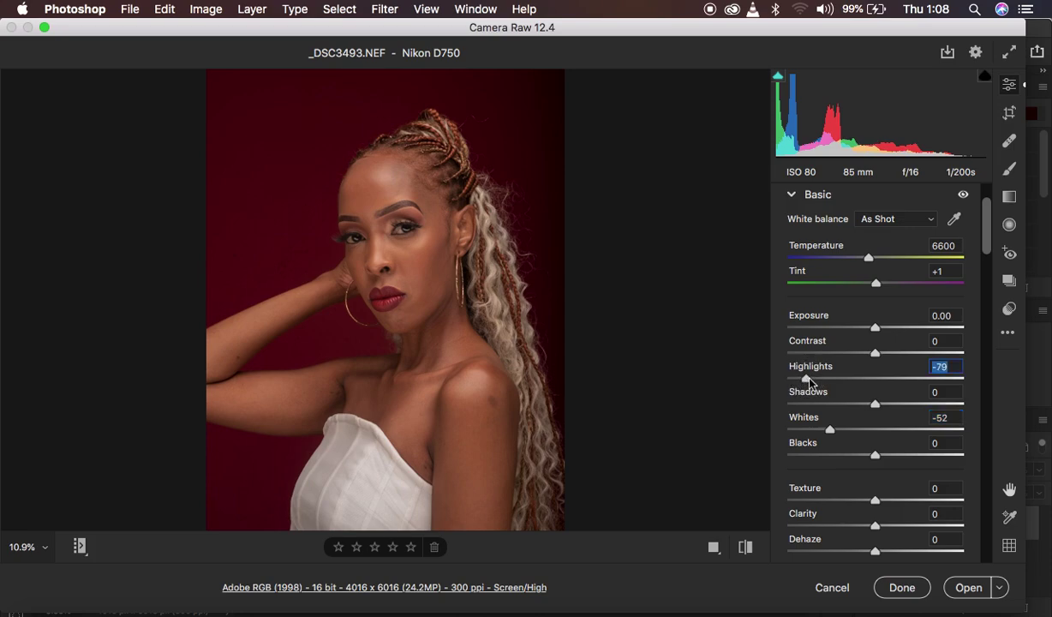
pyautogui.doubleClick(806, 379)
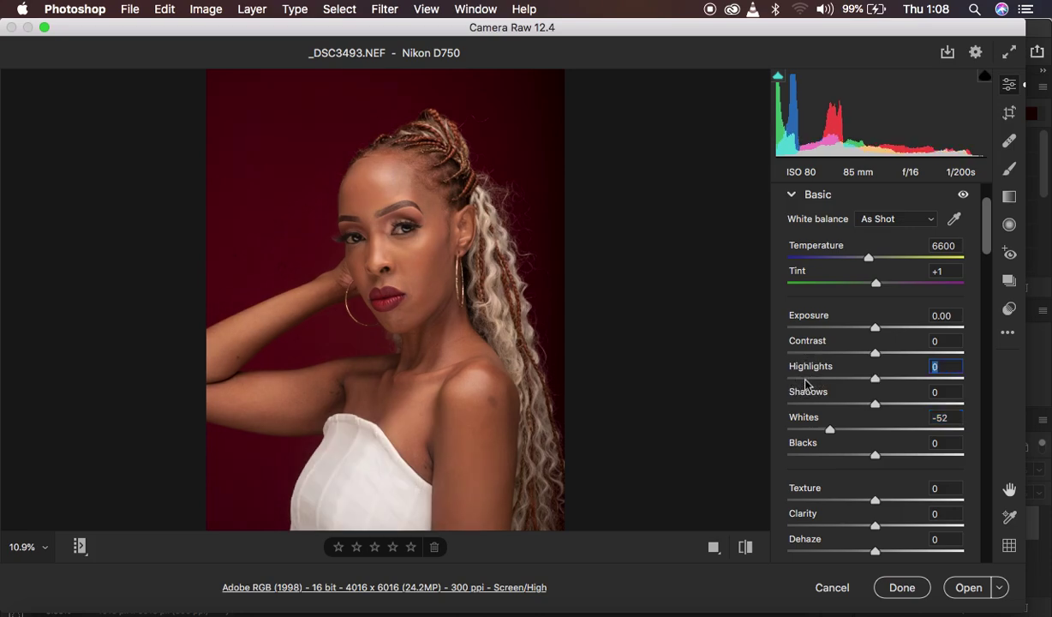
pyautogui.click(875, 382)
pyautogui.moveTo(875, 381); pyautogui.dragTo(798, 383)
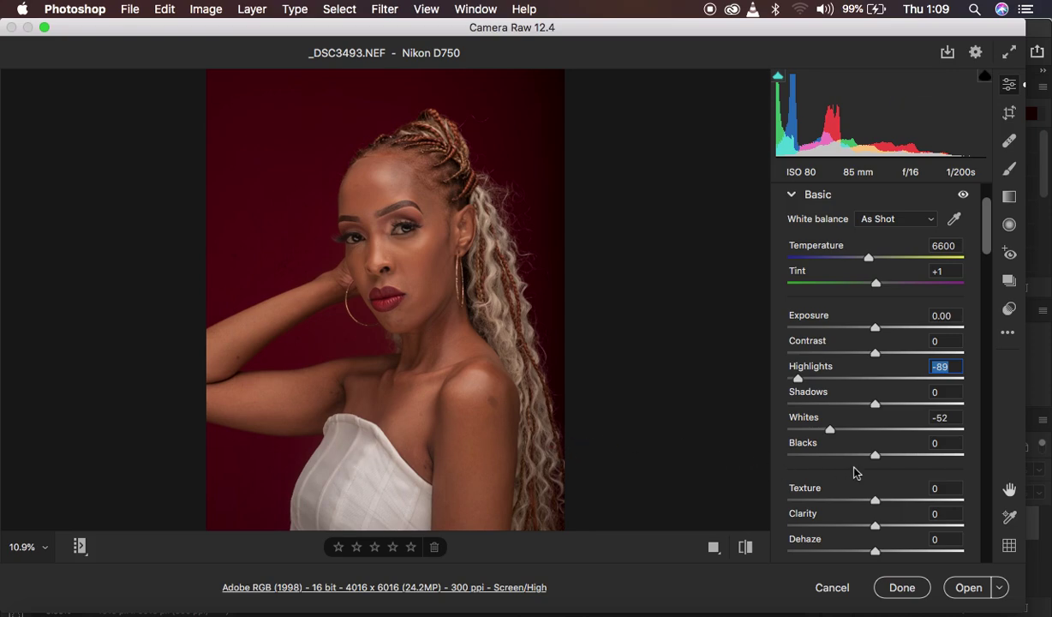
# Fine-tune the portrait's tones with Blacks at -20, Shadows at +26 and Contrast at +5
pyautogui.click(873, 457)
pyautogui.moveTo(873, 459); pyautogui.dragTo(856, 461)
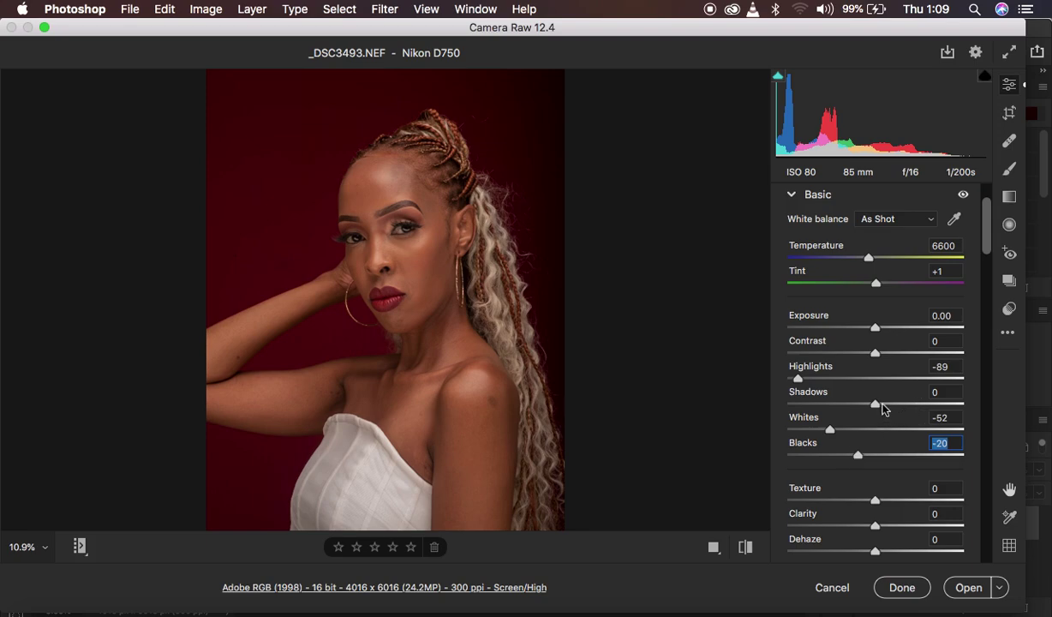
pyautogui.moveTo(888, 407)
pyautogui.mouseDown()
pyautogui.moveTo(908, 411)
pyautogui.moveTo(897, 406)
pyautogui.mouseUp()
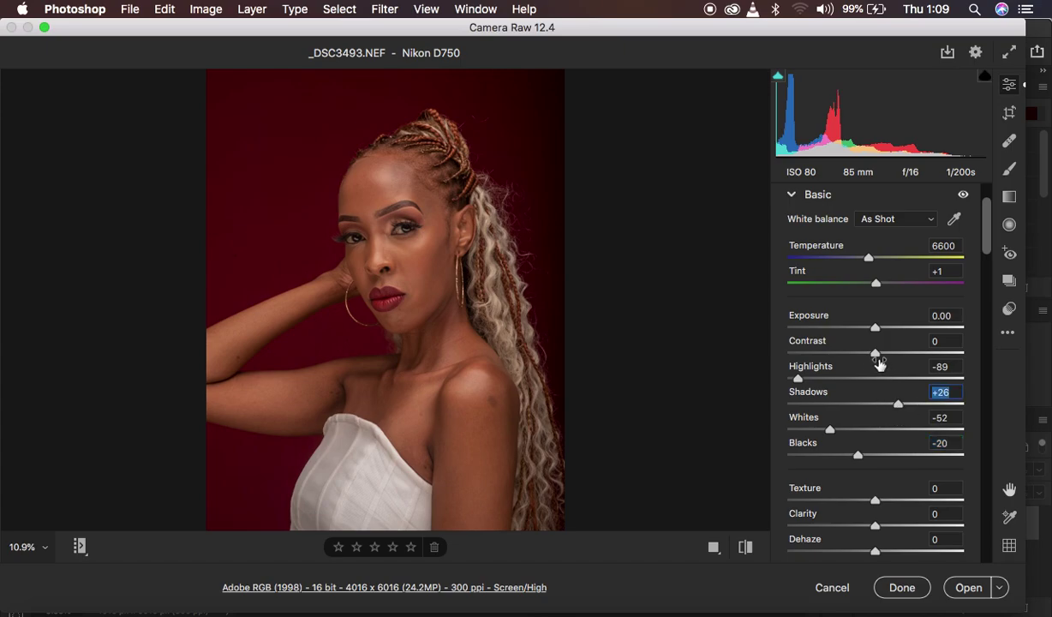
pyautogui.moveTo(875, 353); pyautogui.dragTo(880, 356)
pyautogui.click(880, 356)
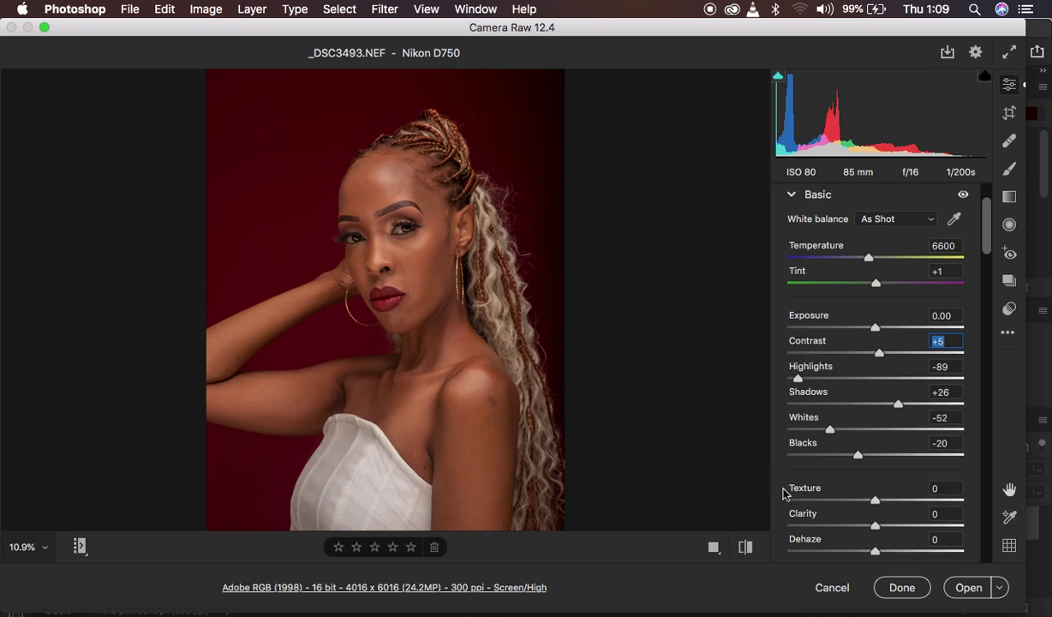
# Set Clarity to +3 and Vibrance to +2 for the portrait
pyautogui.scroll(-4, 898, 490)
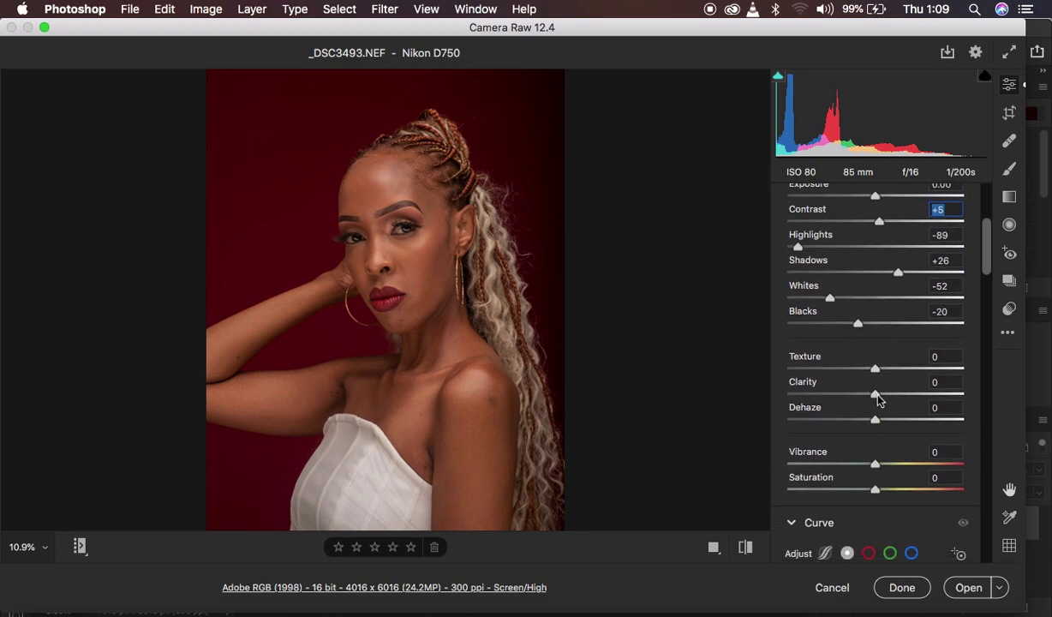
pyautogui.moveTo(875, 393); pyautogui.dragTo(878, 400)
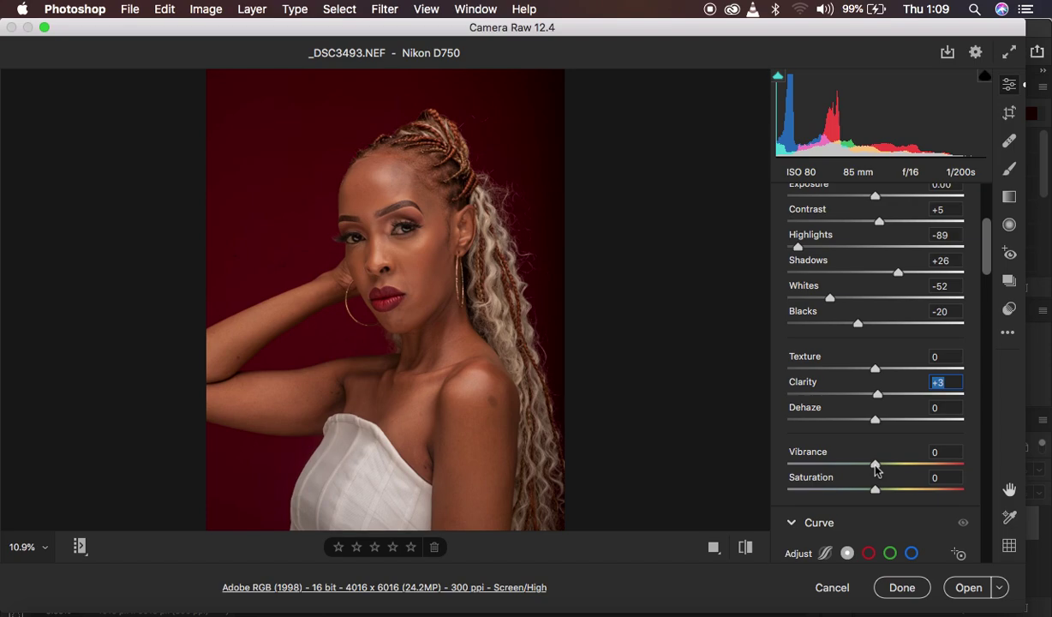
pyautogui.moveTo(875, 467); pyautogui.dragTo(878, 469)
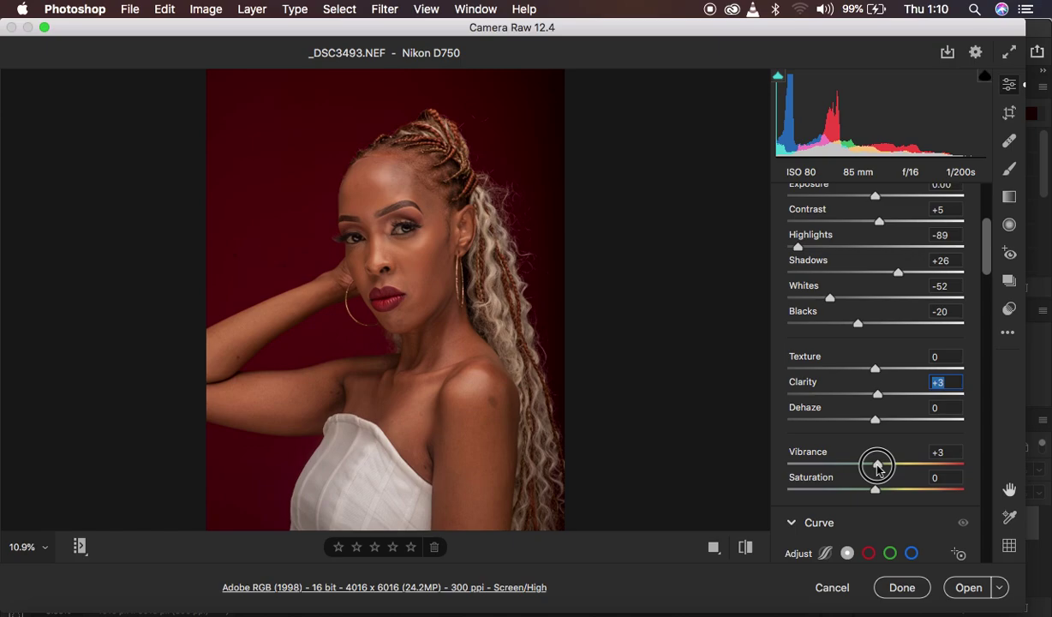
pyautogui.moveTo(878, 468); pyautogui.dragTo(877, 470)
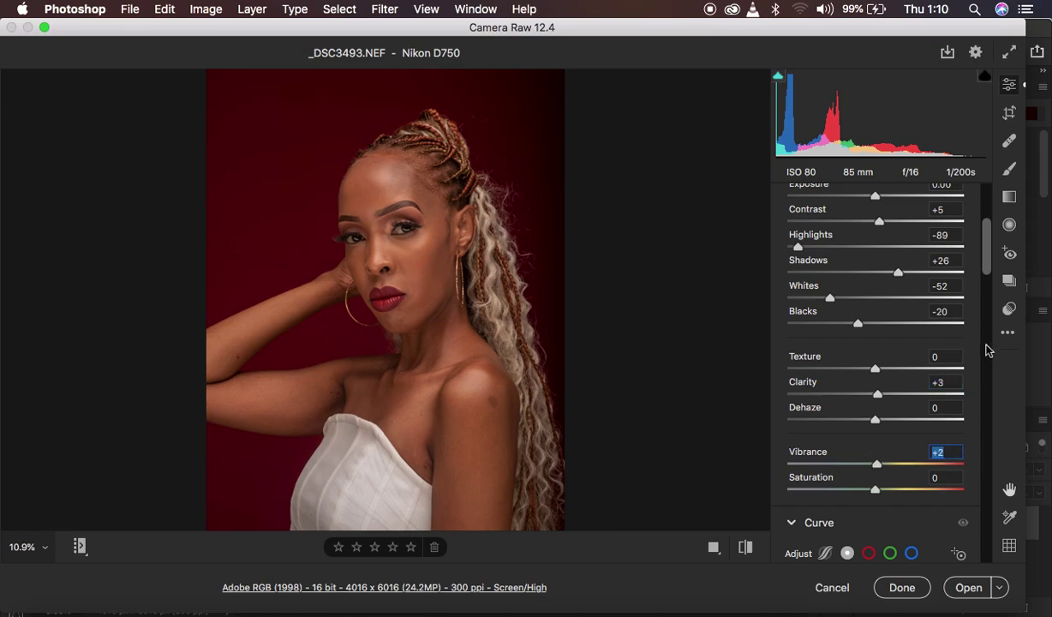
# Compare the portrait before and after the Basic adjustments, returning to the edited version
pyautogui.click(986, 264)
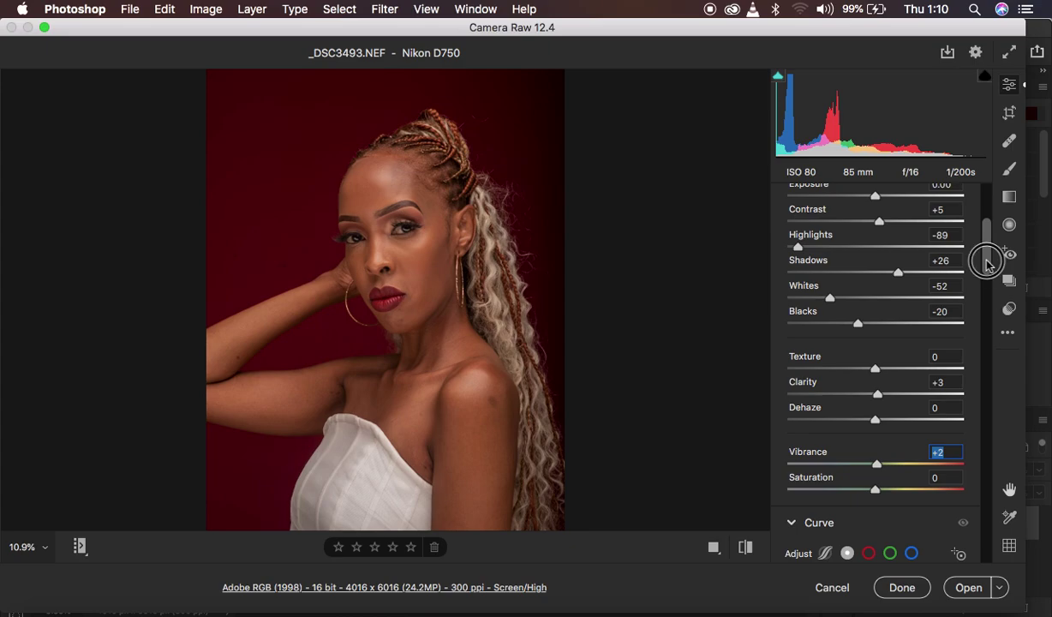
pyautogui.moveTo(986, 264)
pyautogui.mouseDown()
pyautogui.moveTo(986, 298)
pyautogui.moveTo(983, 244)
pyautogui.mouseUp()
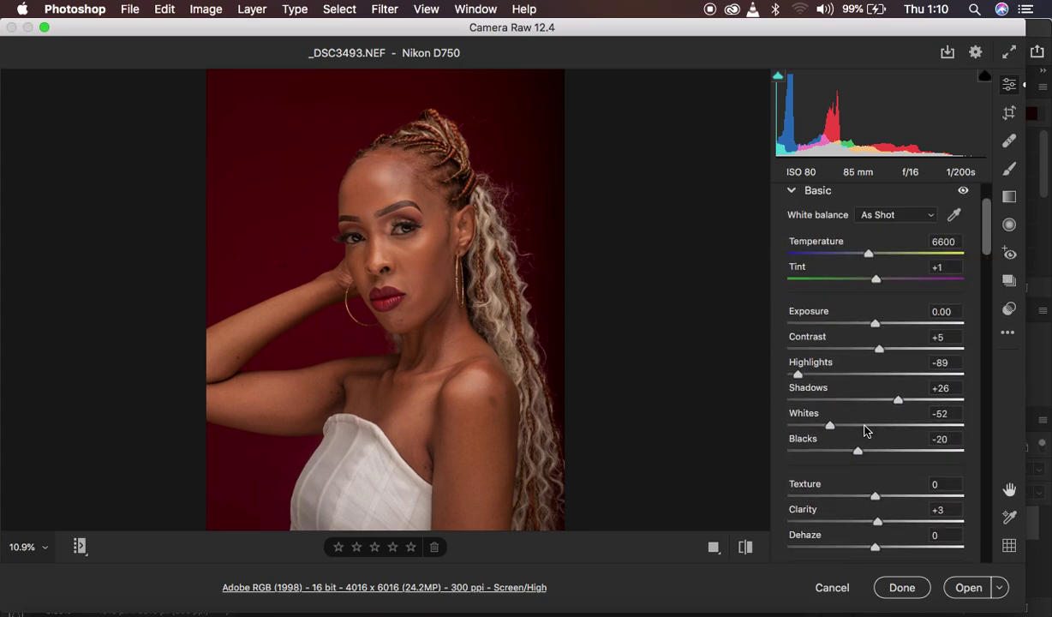
pyautogui.click(746, 547)
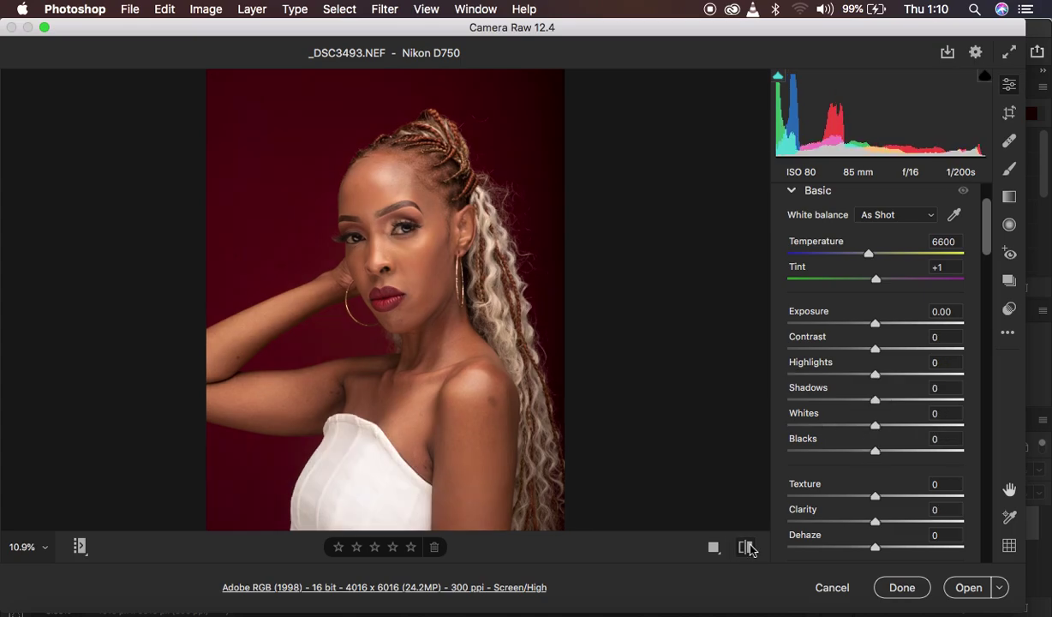
pyautogui.click(746, 547)
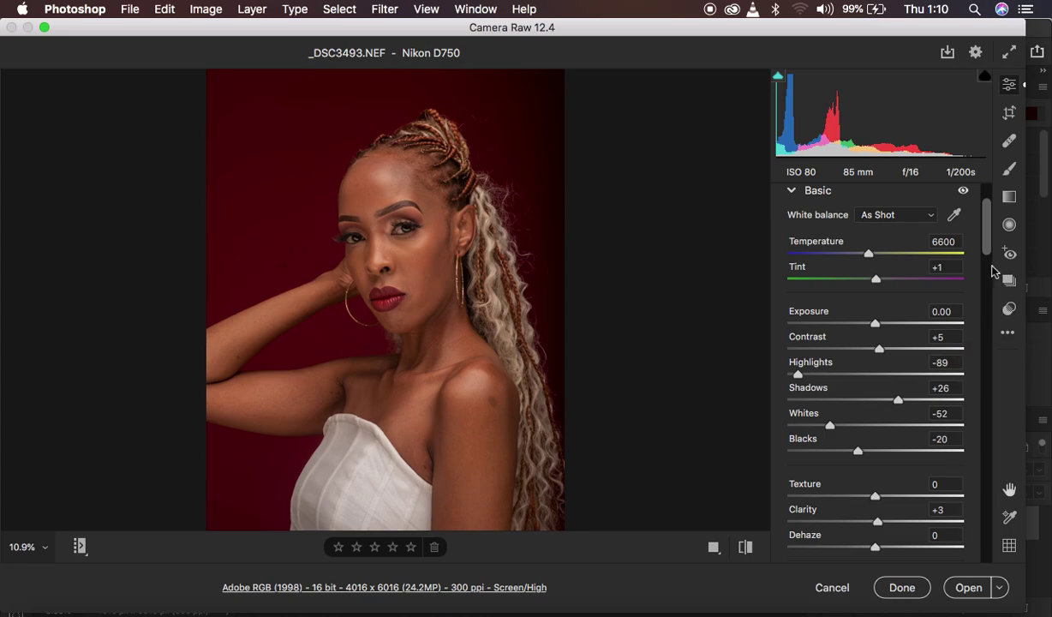
# Look through the Hue, Saturation and Luminance settings of the HSL color adjustments
pyautogui.moveTo(989, 249); pyautogui.dragTo(990, 420)
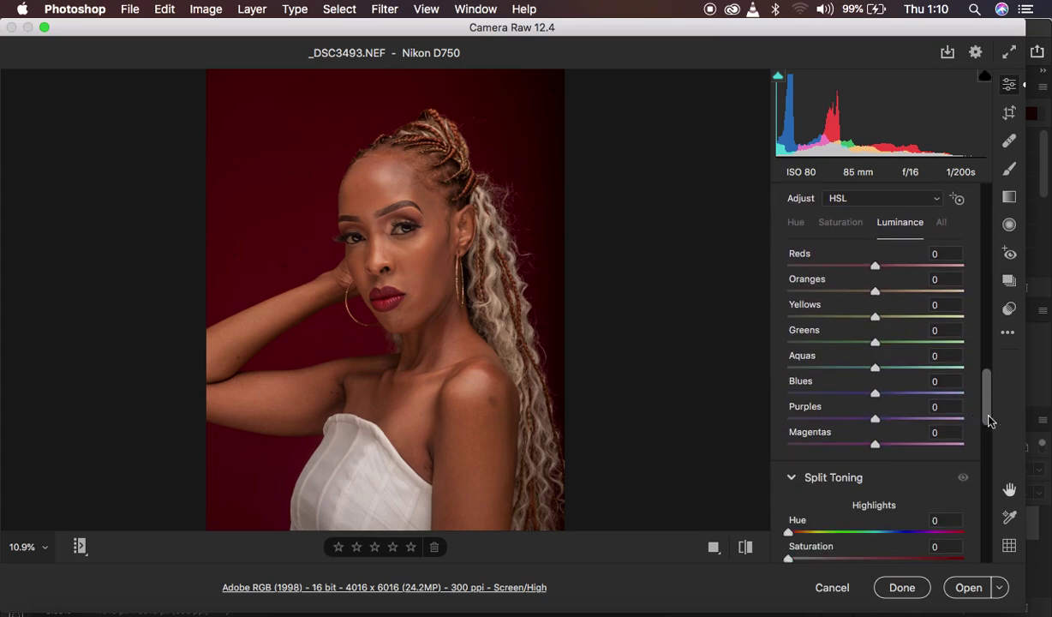
pyautogui.click(796, 222)
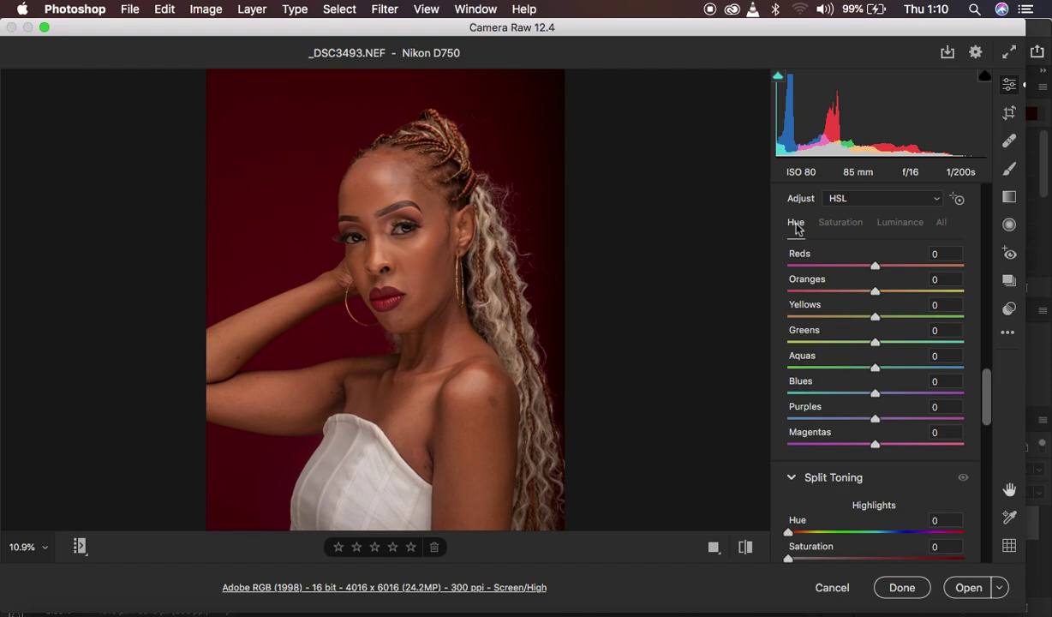
pyautogui.click(840, 225)
pyautogui.click(892, 227)
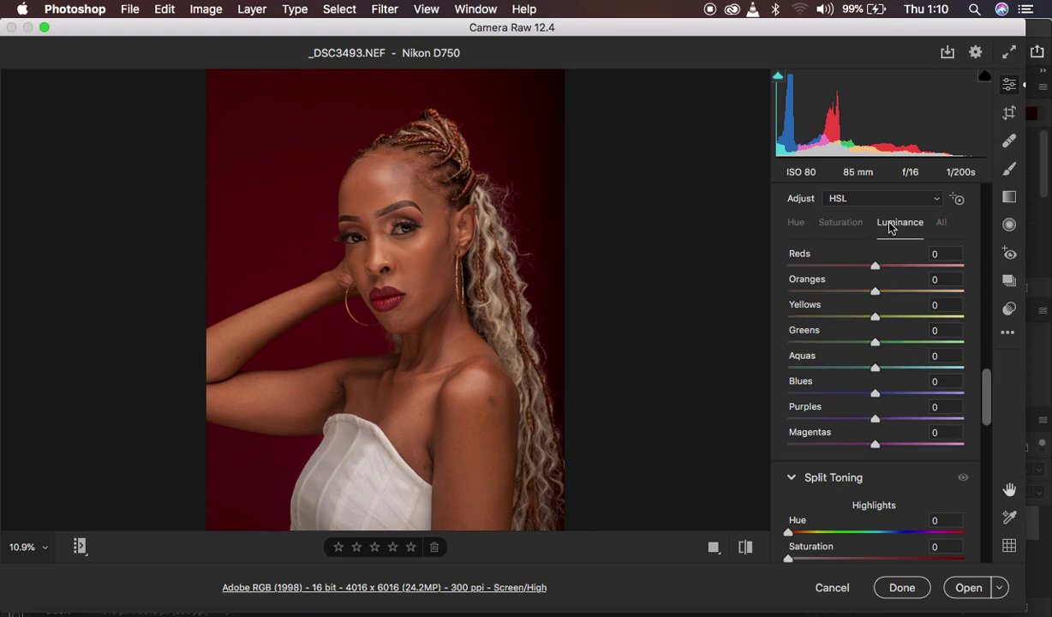
pyautogui.click(796, 224)
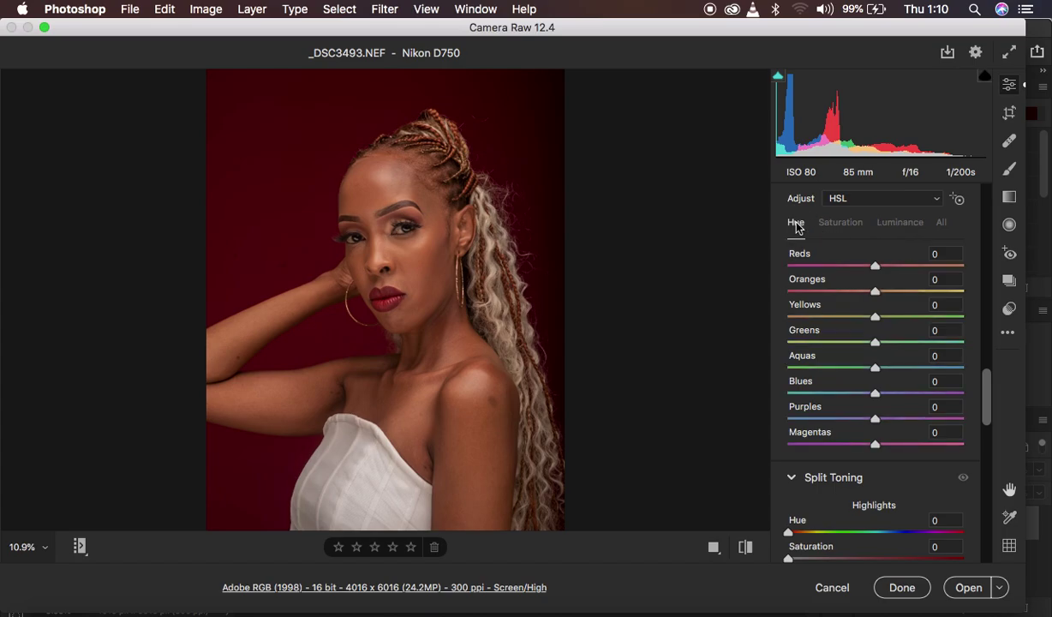
pyautogui.click(840, 224)
pyautogui.click(900, 225)
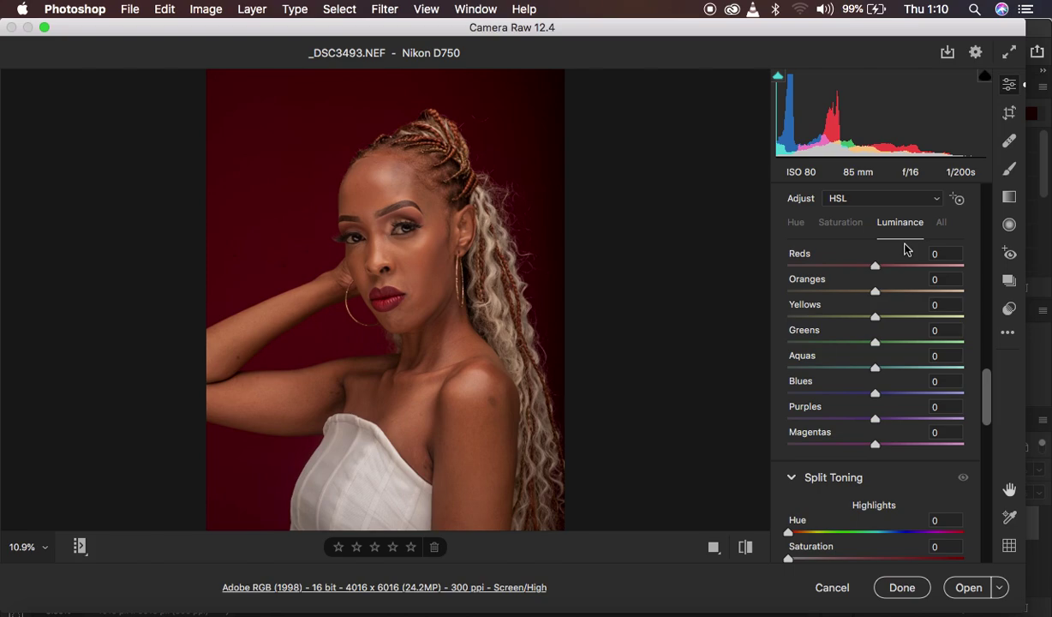
# Try out changes to the Reds luminance and reset it to 0
pyautogui.moveTo(848, 267); pyautogui.dragTo(985, 267)
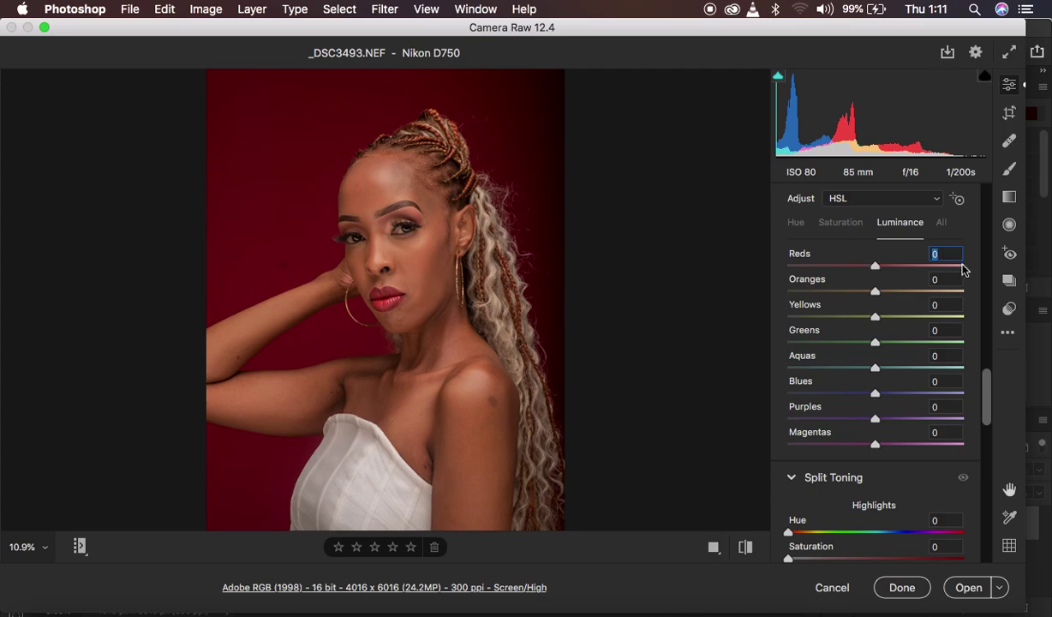
pyautogui.doubleClick(963, 268)
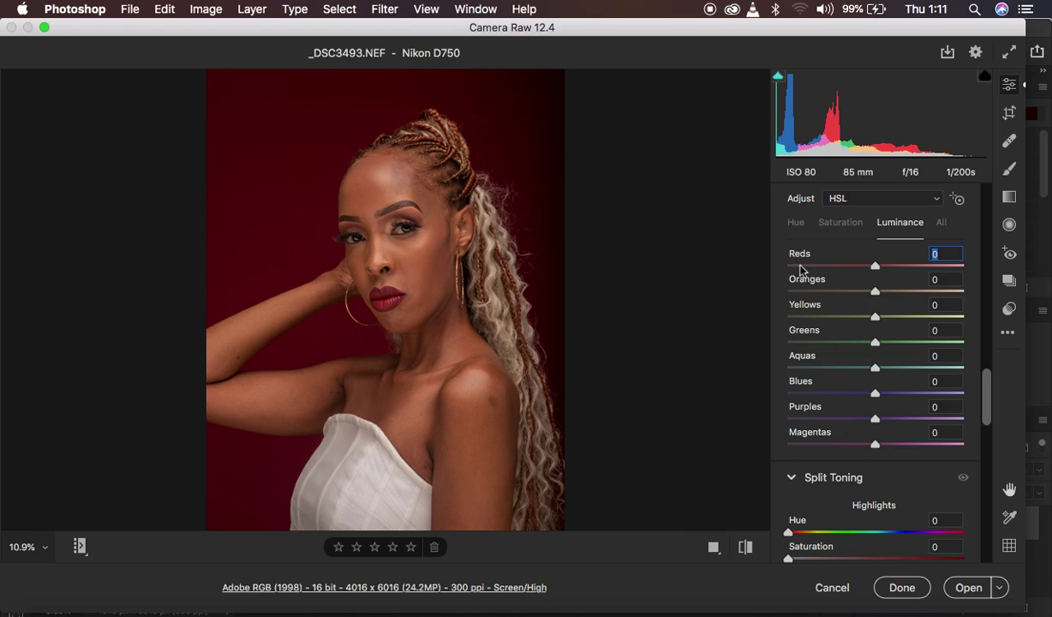
pyautogui.moveTo(848, 270); pyautogui.dragTo(936, 270)
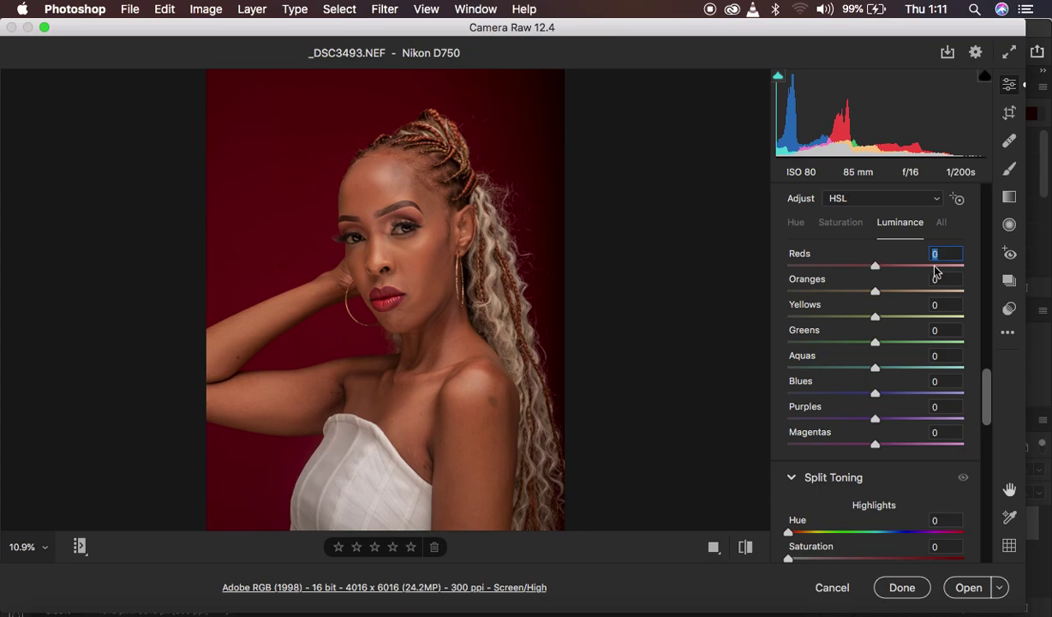
pyautogui.doubleClick(934, 268)
# Try the Reds saturation at +100 and -100, and reset it to 0
pyautogui.click(845, 223)
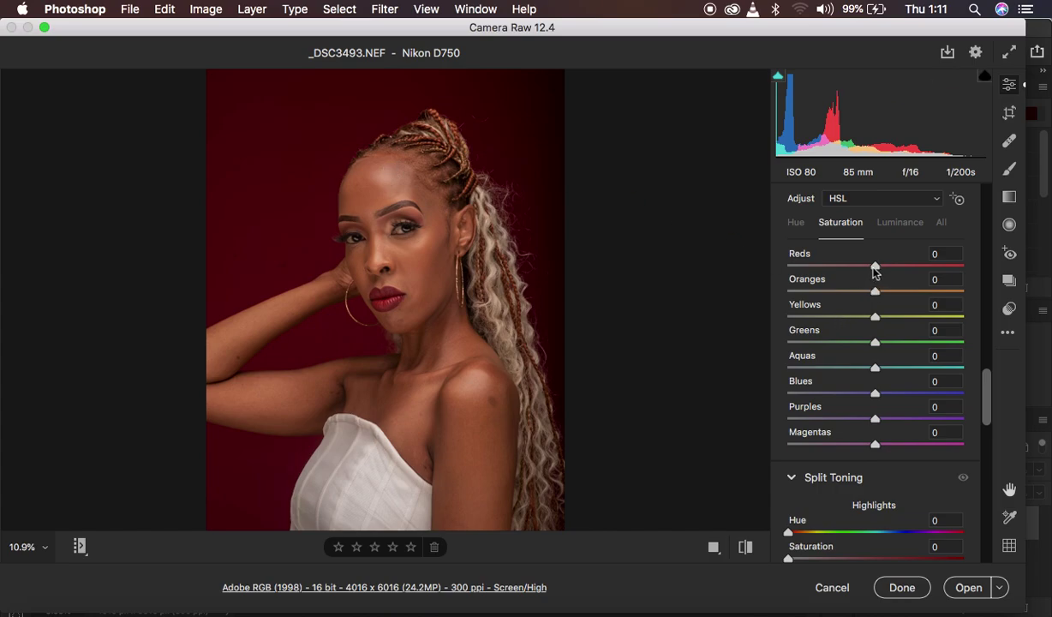
pyautogui.moveTo(872, 268); pyautogui.dragTo(997, 280)
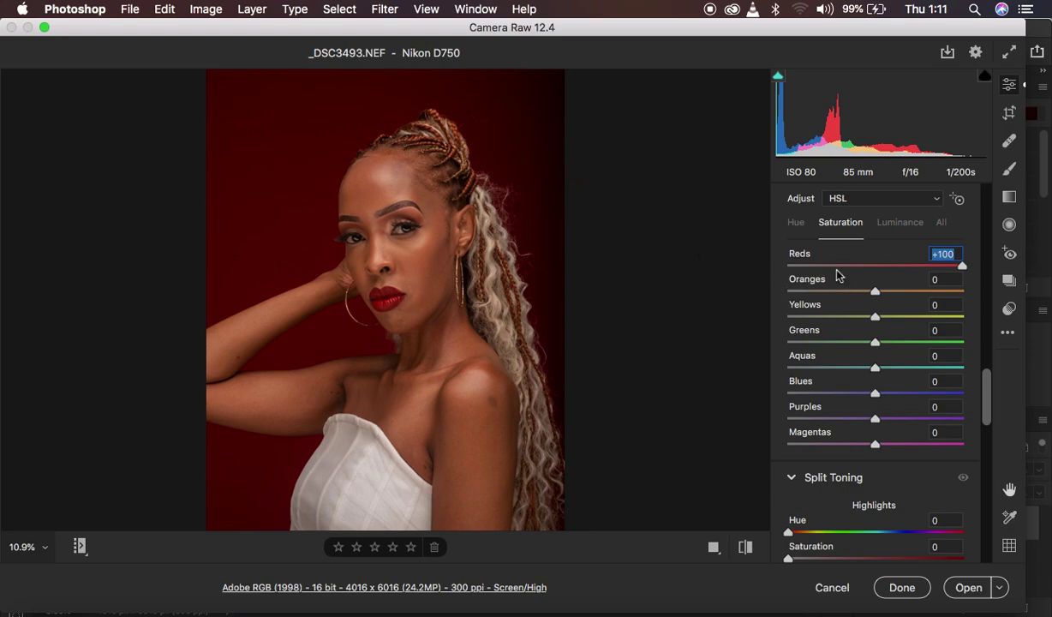
pyautogui.moveTo(836, 268); pyautogui.dragTo(746, 272)
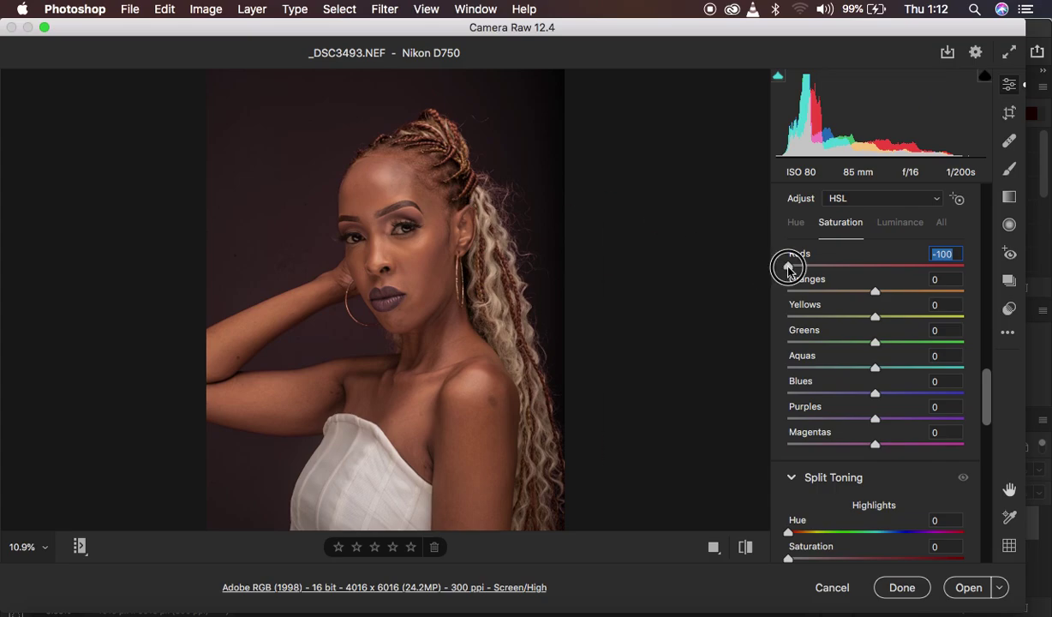
pyautogui.doubleClick(788, 266)
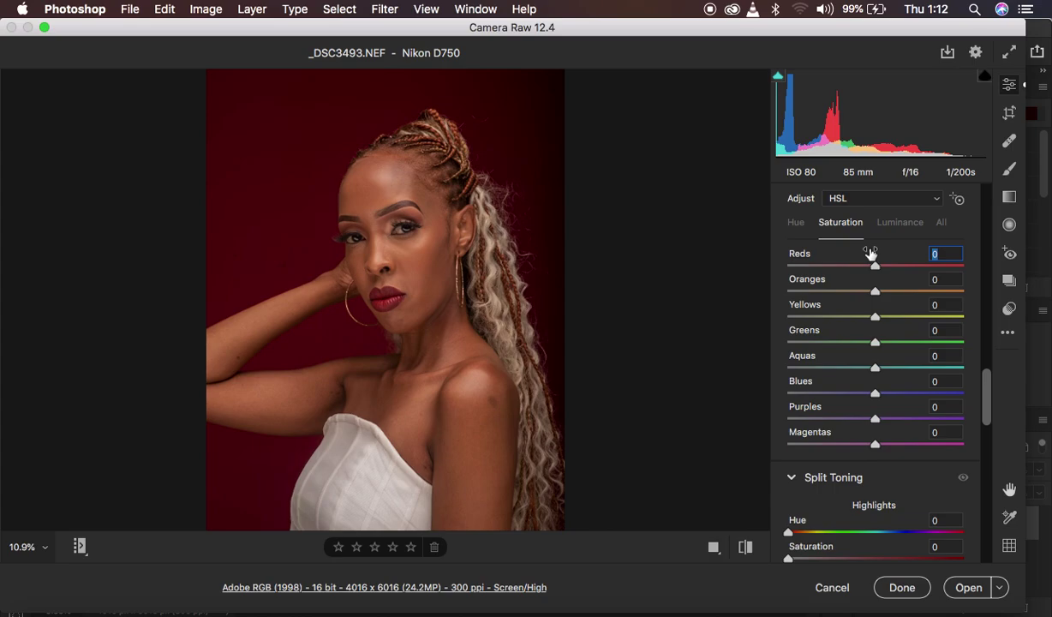
# Try shifting the Oranges hue to -46 and reset it to 0
pyautogui.click(800, 224)
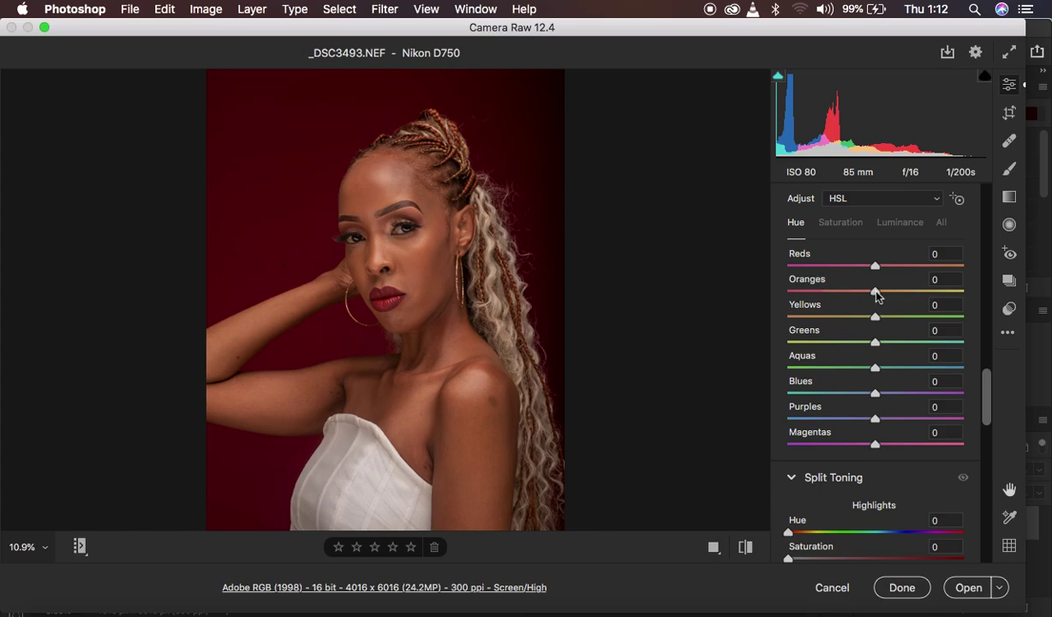
pyautogui.moveTo(878, 295); pyautogui.dragTo(834, 294)
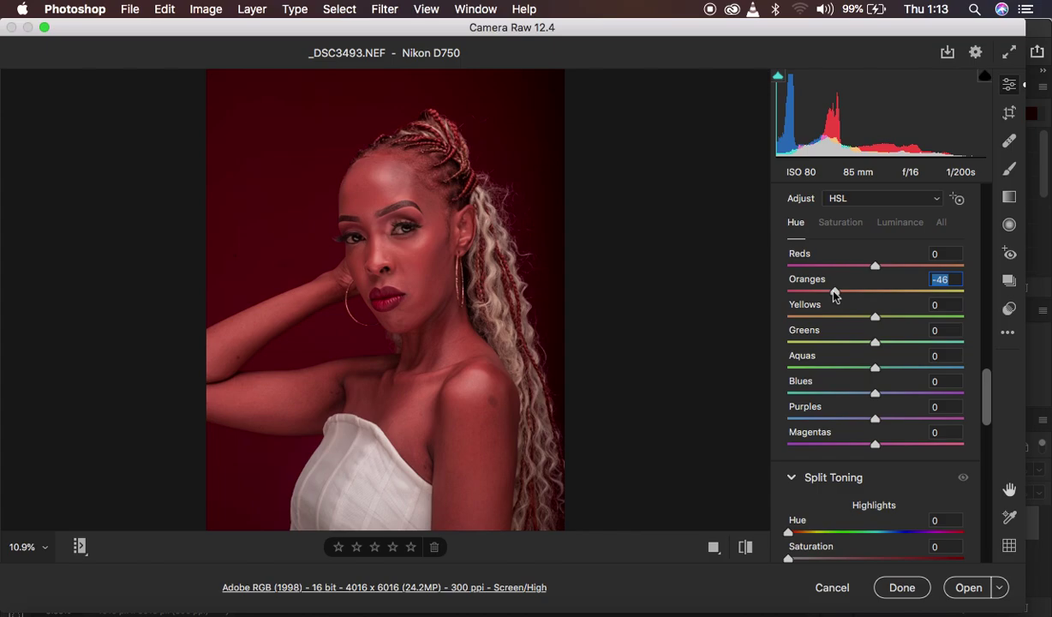
pyautogui.doubleClick(836, 293)
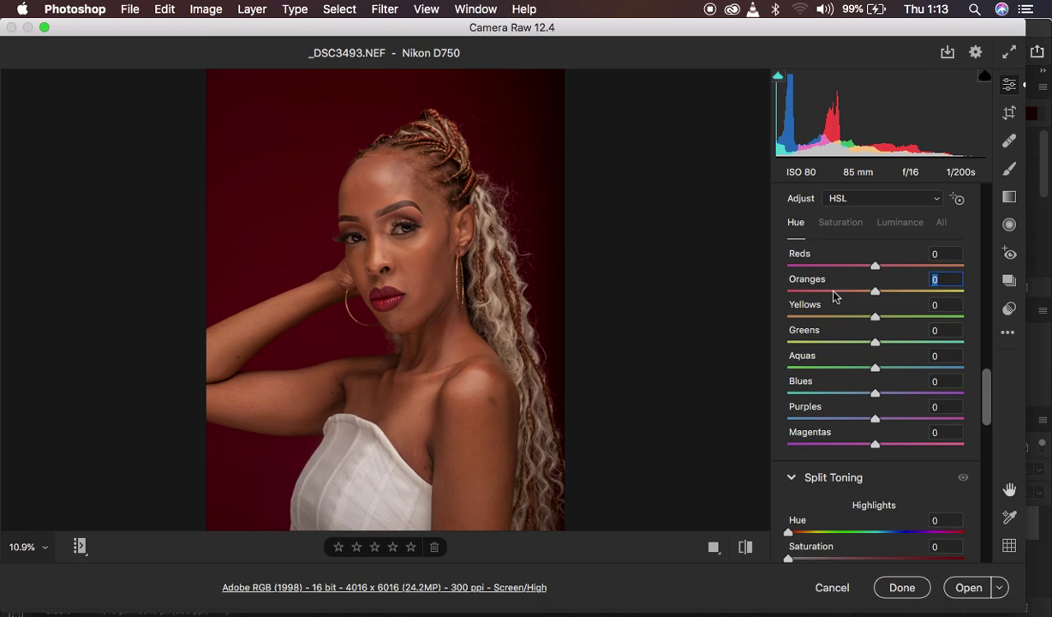
pyautogui.keyDown('alt'); pyautogui.click(426, 347); pyautogui.keyUp('alt')
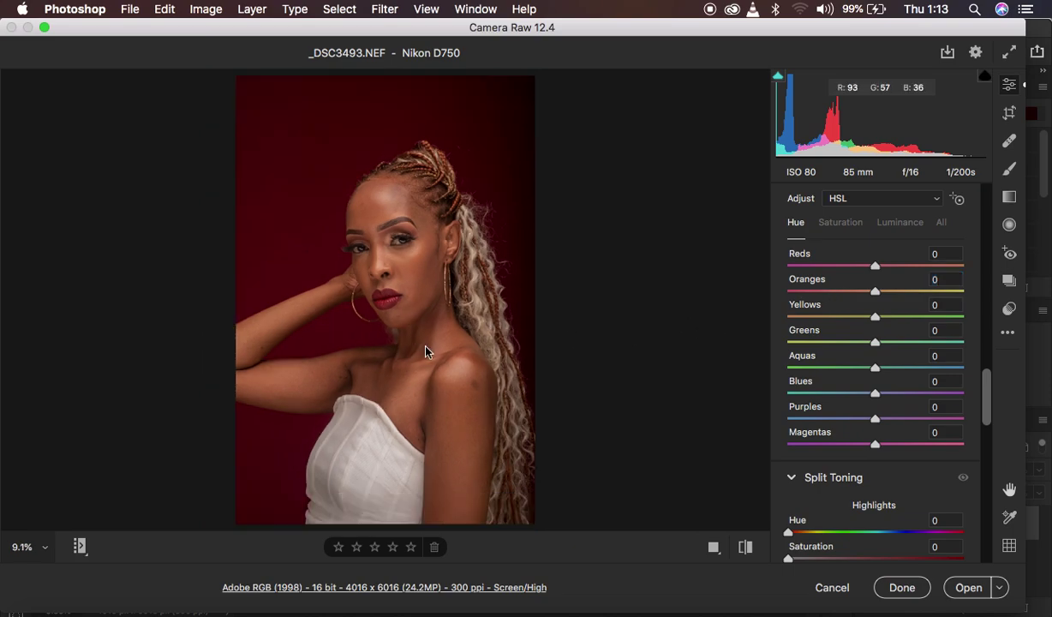
pyautogui.keyDown('alt'); pyautogui.click(418, 332); pyautogui.keyUp('alt')
pyautogui.click(419, 333)
pyautogui.click(486, 348)
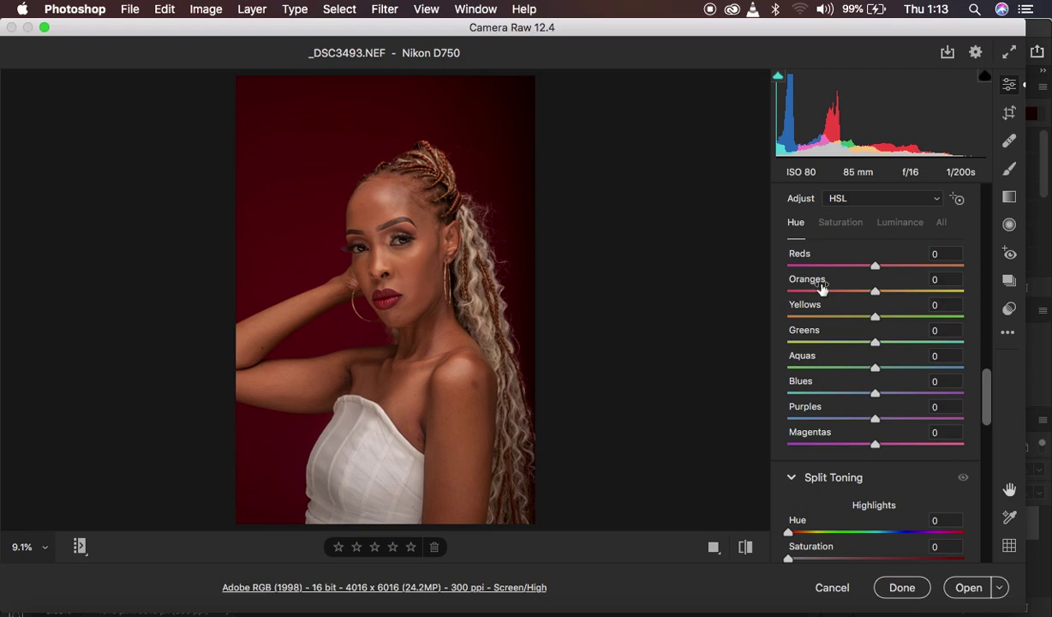
# Shift the Reds hue in the HSL color adjustments to +3 and fine-tune the Oranges hue
pyautogui.click(418, 425)
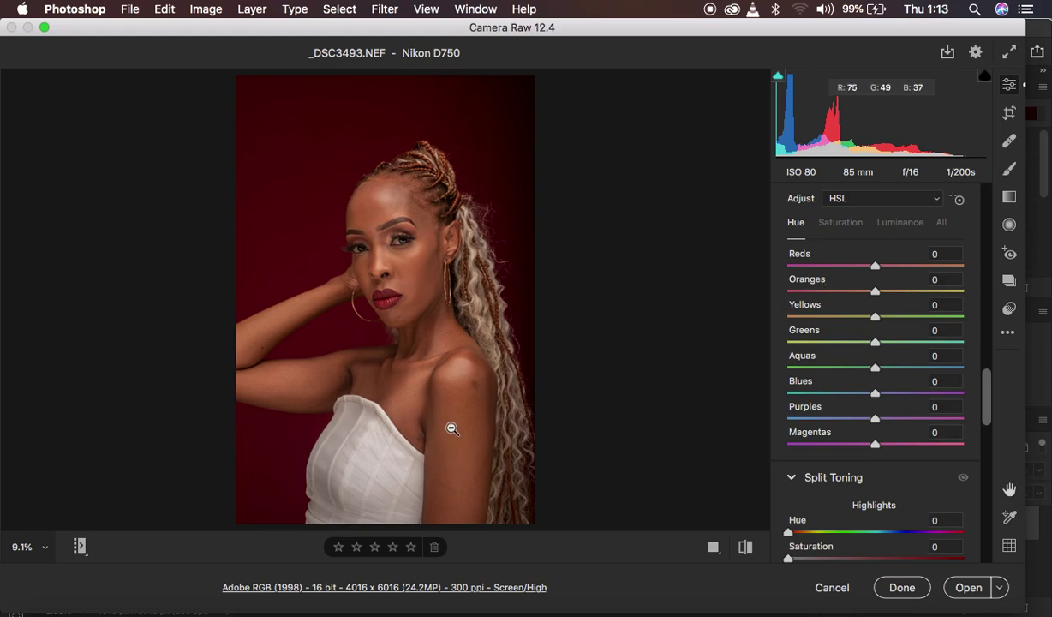
pyautogui.click(420, 425)
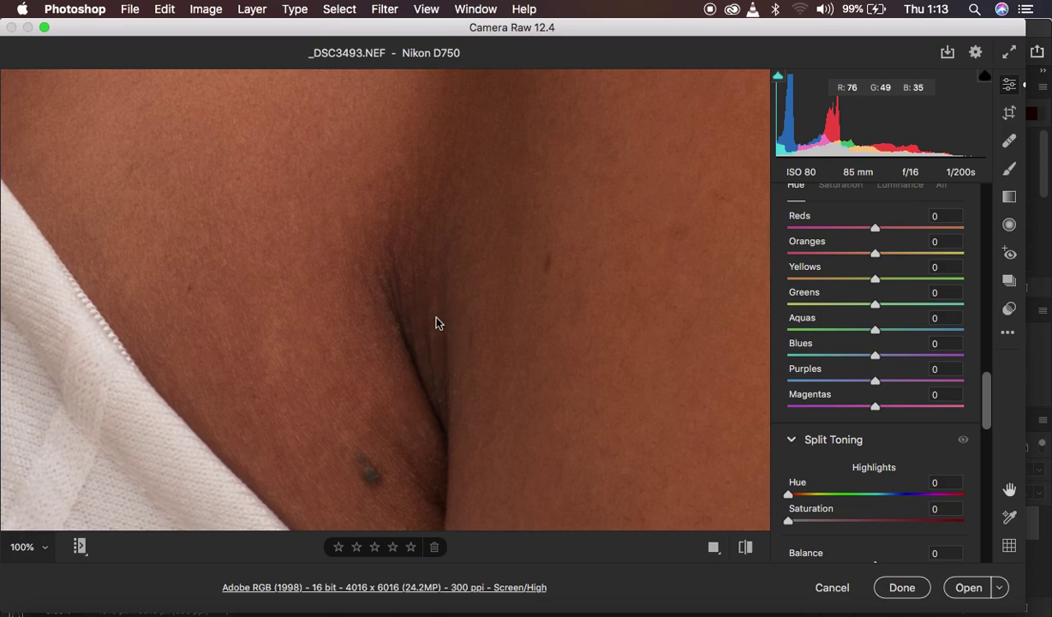
pyautogui.click(419, 302)
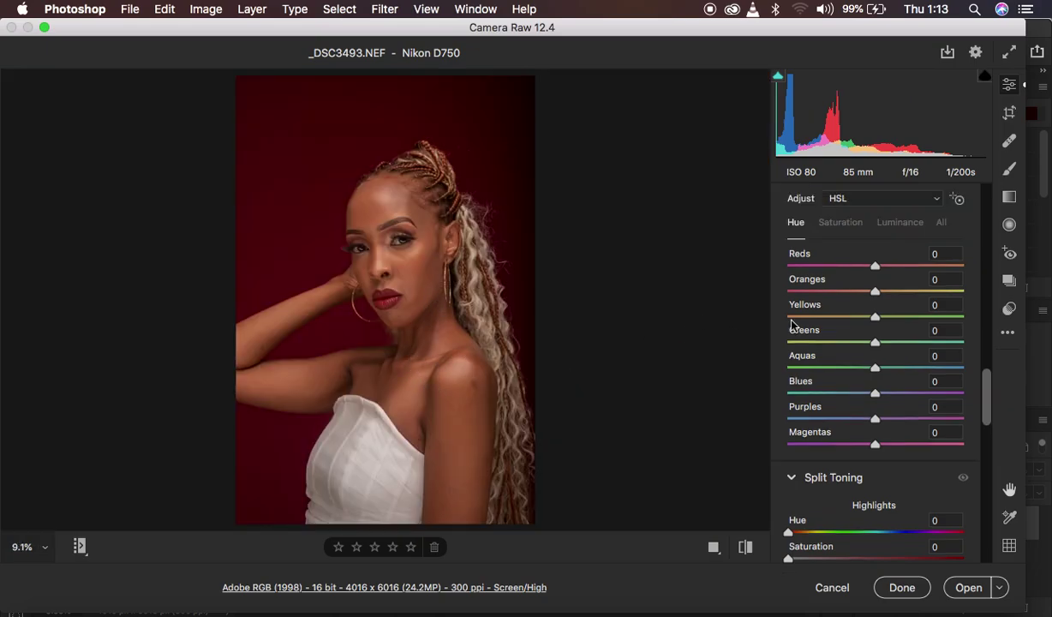
pyautogui.moveTo(876, 270); pyautogui.dragTo(881, 270)
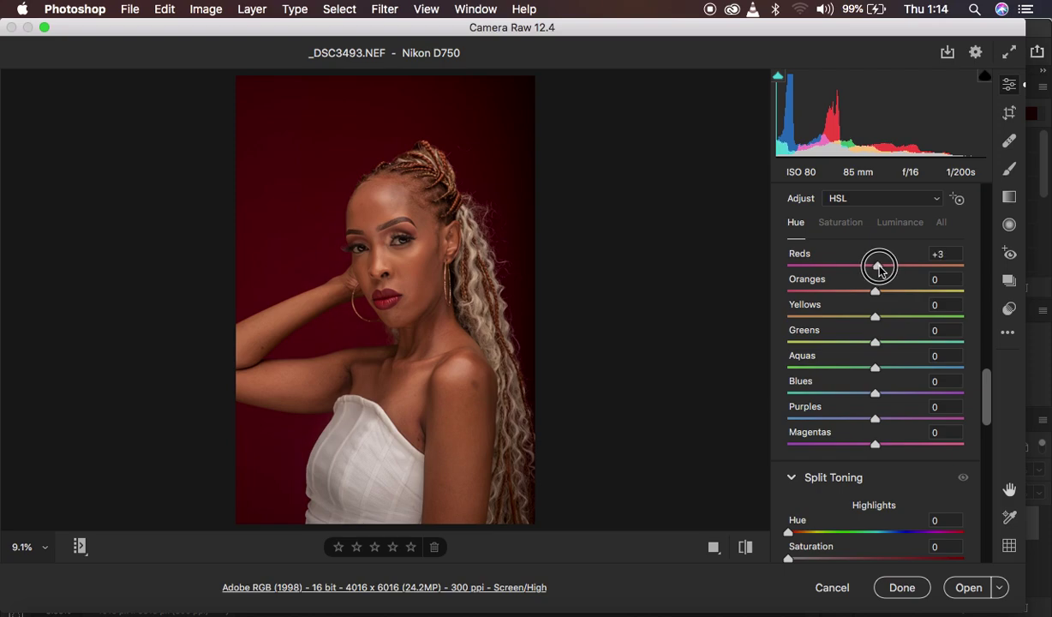
pyautogui.moveTo(880, 271); pyautogui.dragTo(880, 270)
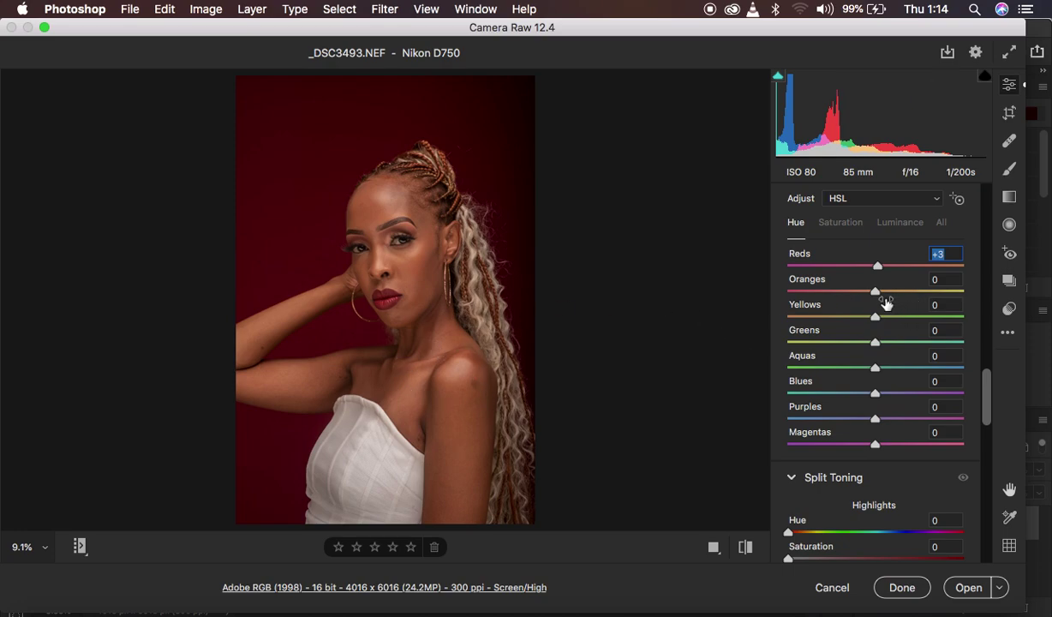
pyautogui.moveTo(876, 293); pyautogui.dragTo(875, 294)
pyautogui.moveTo(876, 295); pyautogui.dragTo(875, 296)
# Set the HSL luminance of the Yellows to +2 and of the Reds to -9
pyautogui.click(896, 225)
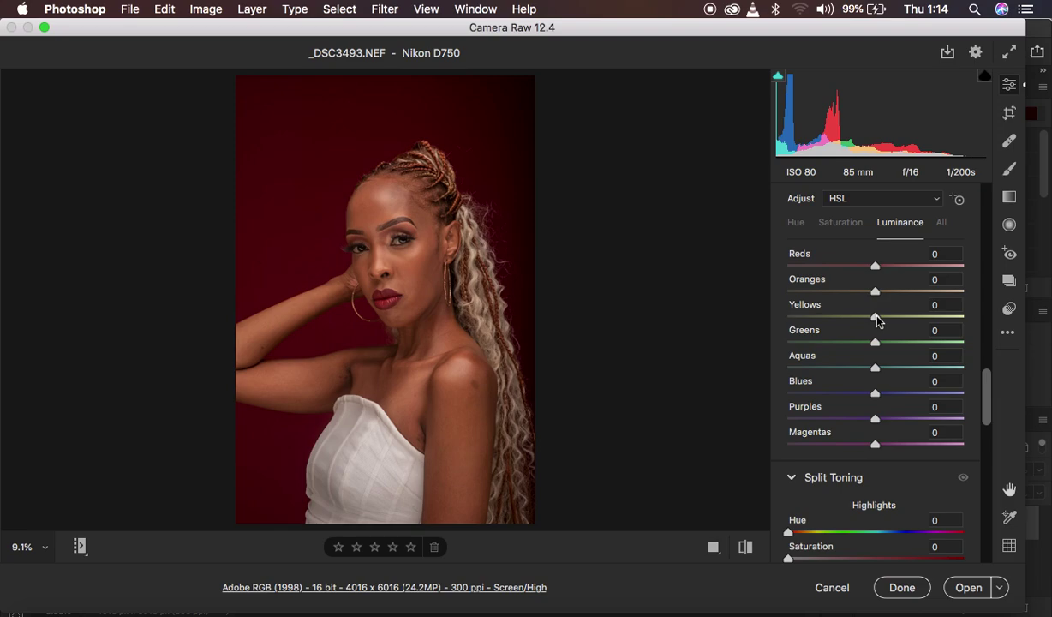
pyautogui.moveTo(877, 319)
pyautogui.mouseDown()
pyautogui.moveTo(944, 317)
pyautogui.moveTo(880, 330)
pyautogui.mouseUp()
pyautogui.moveTo(877, 270); pyautogui.dragTo(867, 271)
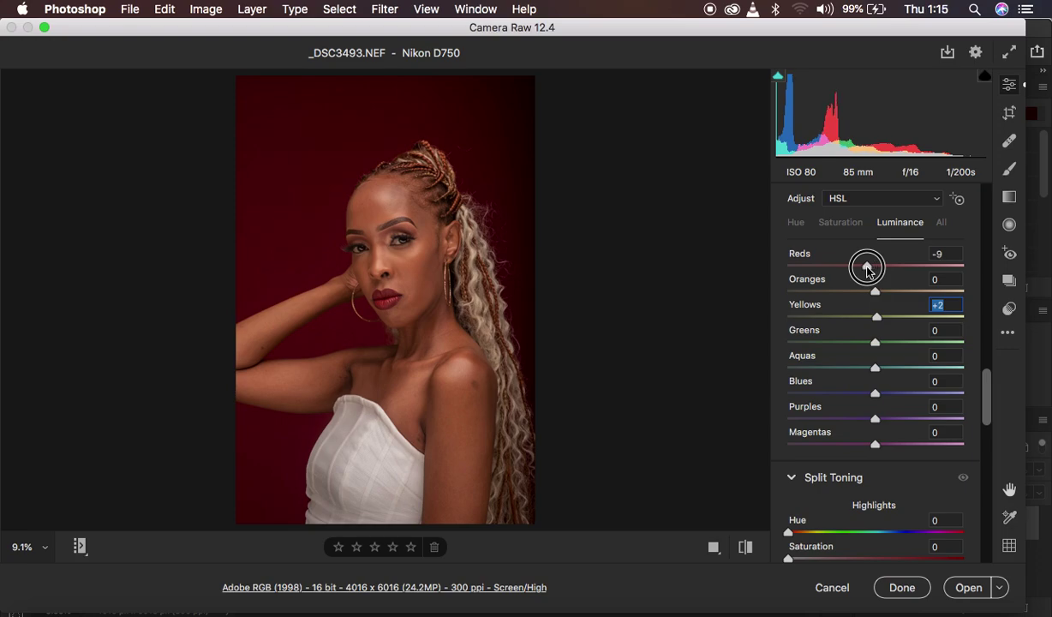
pyautogui.moveTo(867, 270); pyautogui.dragTo(868, 271)
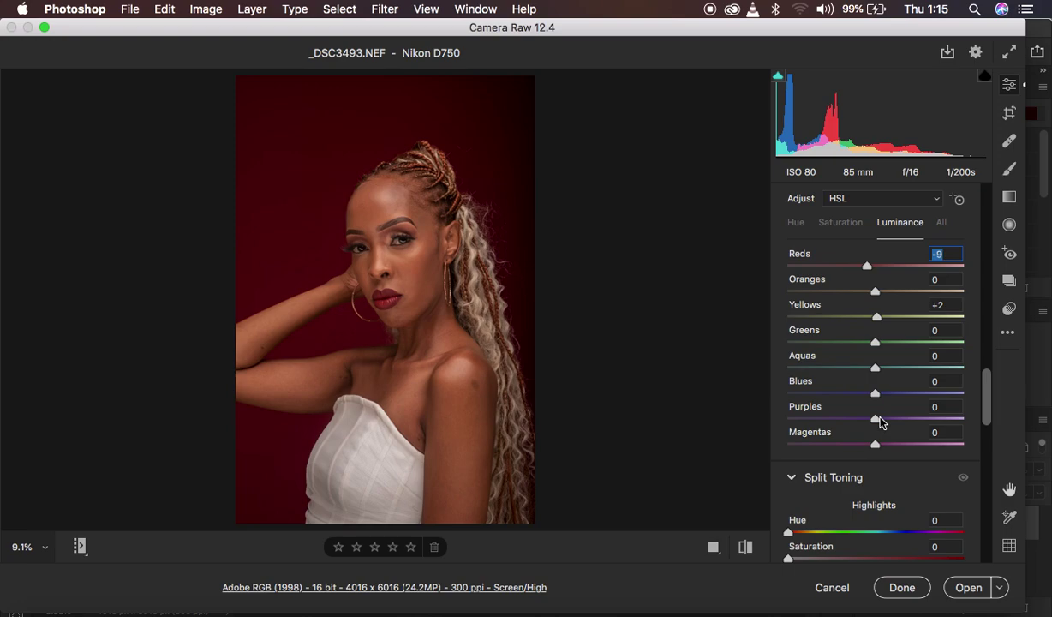
# Try strong shifts of the Blue Primary hue in the Calibration settings in both directions and reset it to 0
pyautogui.scroll(-5, 880, 419)
pyautogui.scroll(-15, 880, 422)
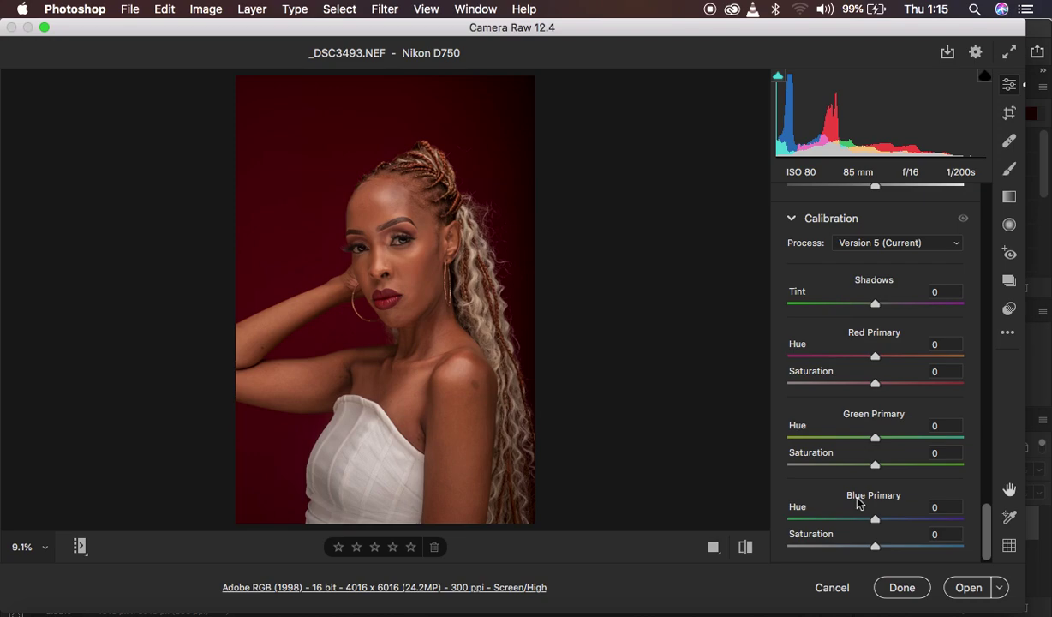
pyautogui.click(881, 521)
pyautogui.moveTo(884, 524); pyautogui.dragTo(759, 519)
pyautogui.click(936, 524)
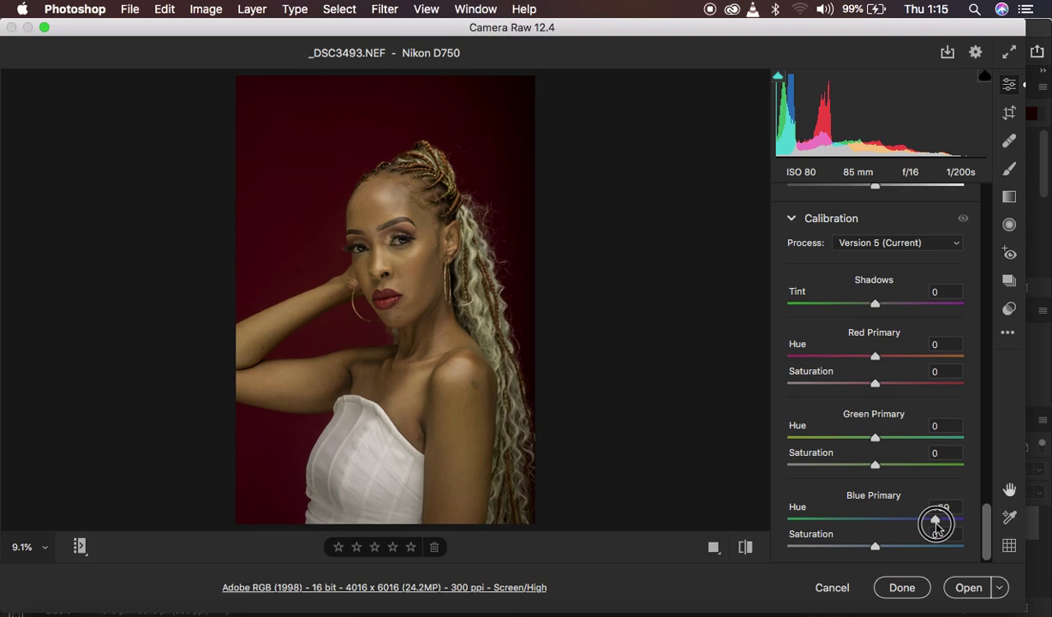
pyautogui.moveTo(936, 524); pyautogui.dragTo(874, 525)
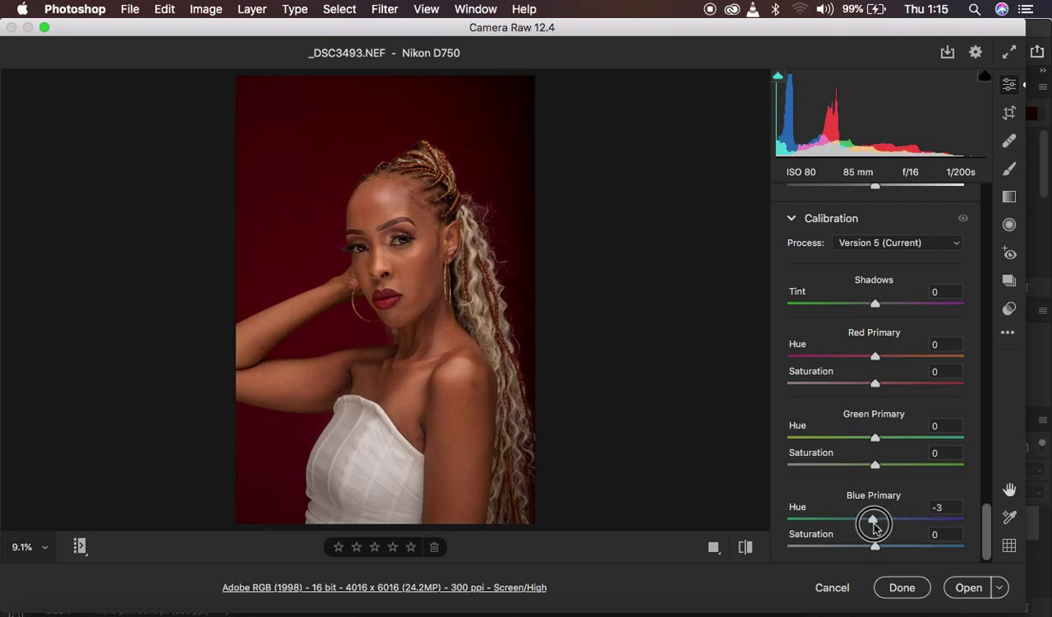
pyautogui.doubleClick(874, 522)
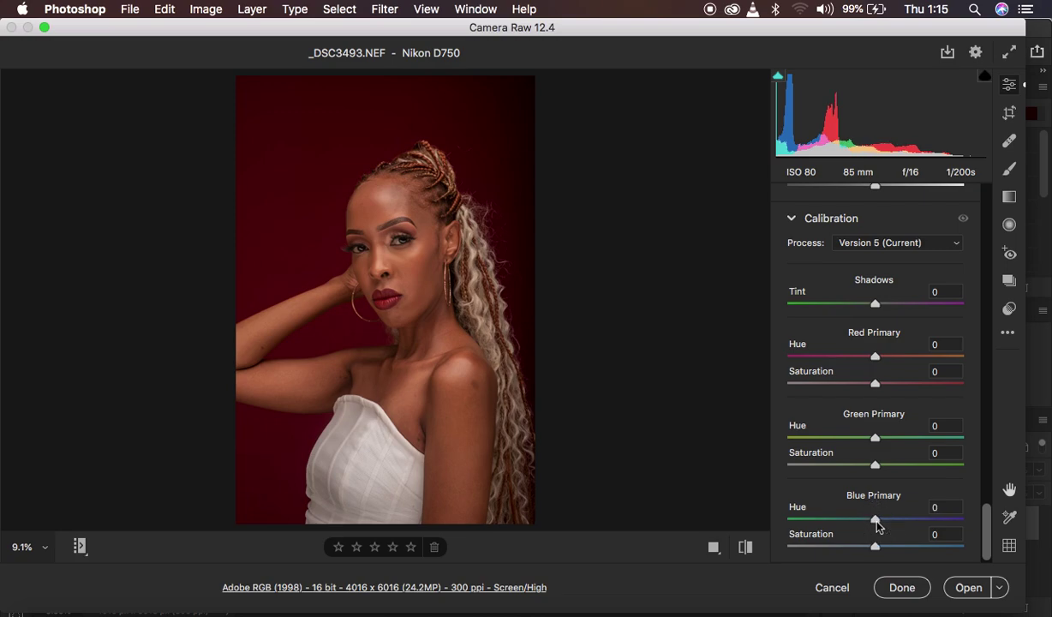
# Set the Blue Primary hue in the Calibration settings to -1
pyautogui.click(878, 526)
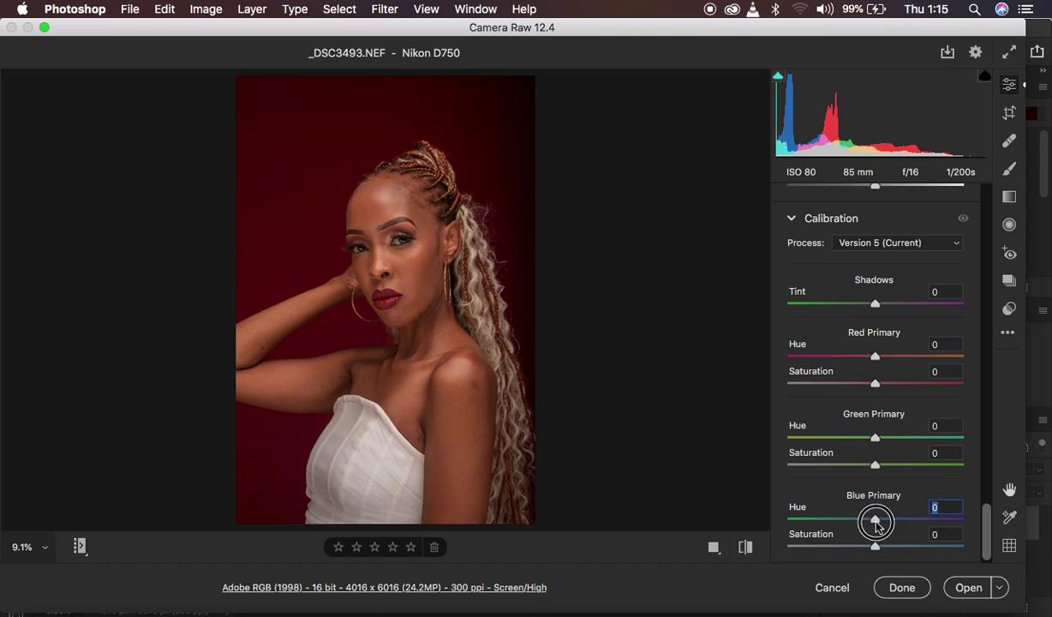
pyautogui.moveTo(876, 524); pyautogui.dragTo(877, 526)
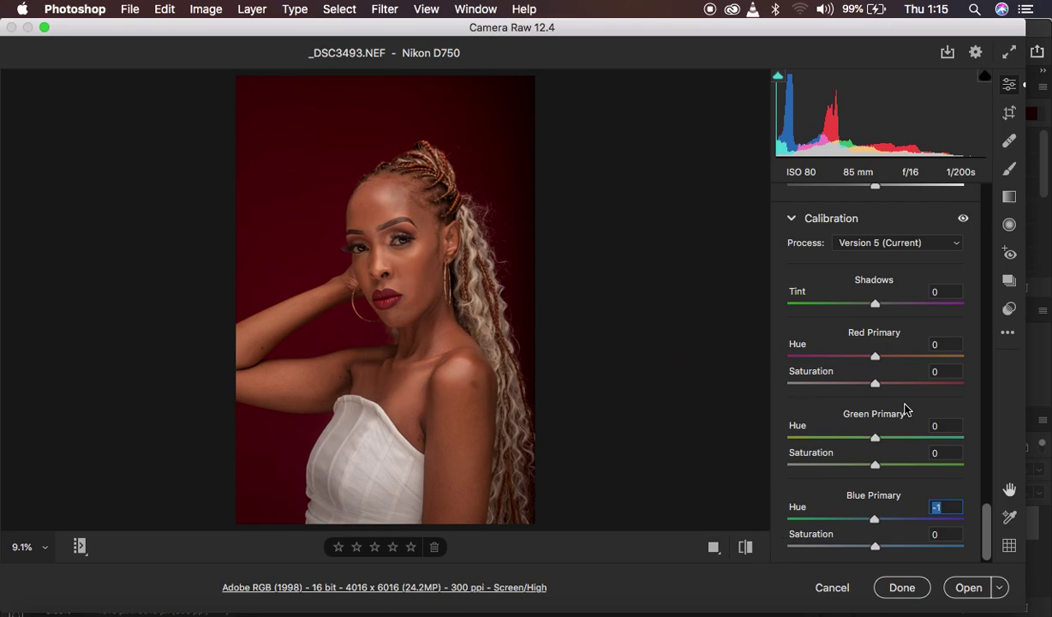
# Look back through the adjustment settings up to Basic and compare the portrait before and after the edits
pyautogui.scroll(5, 906, 408)
pyautogui.scroll(15, 905, 409)
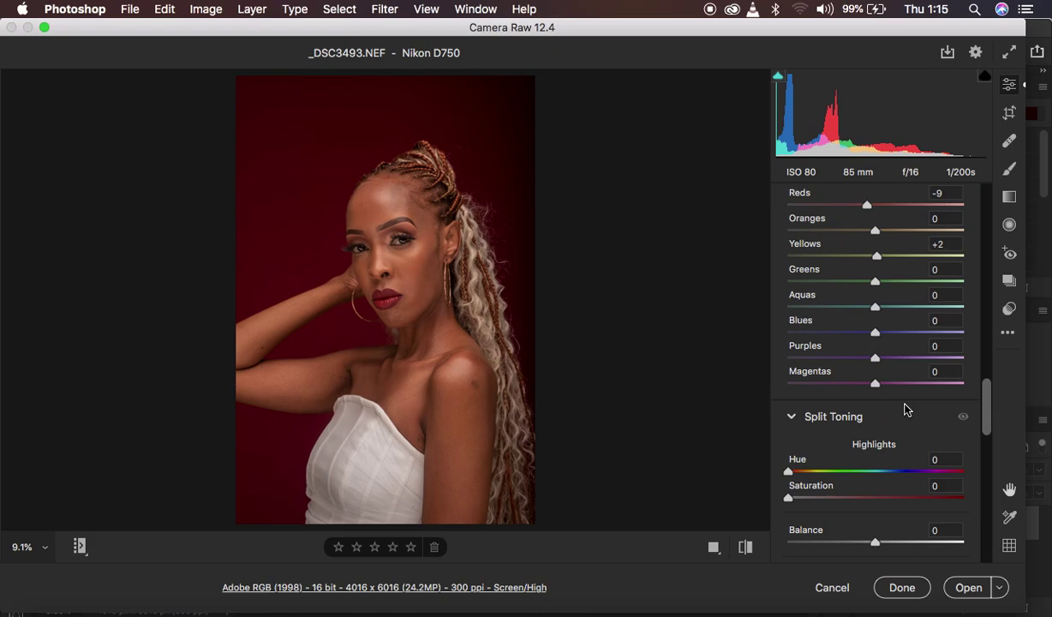
pyautogui.scroll(-10, 906, 409)
pyautogui.scroll(7, 906, 408)
pyautogui.scroll(5, 906, 409)
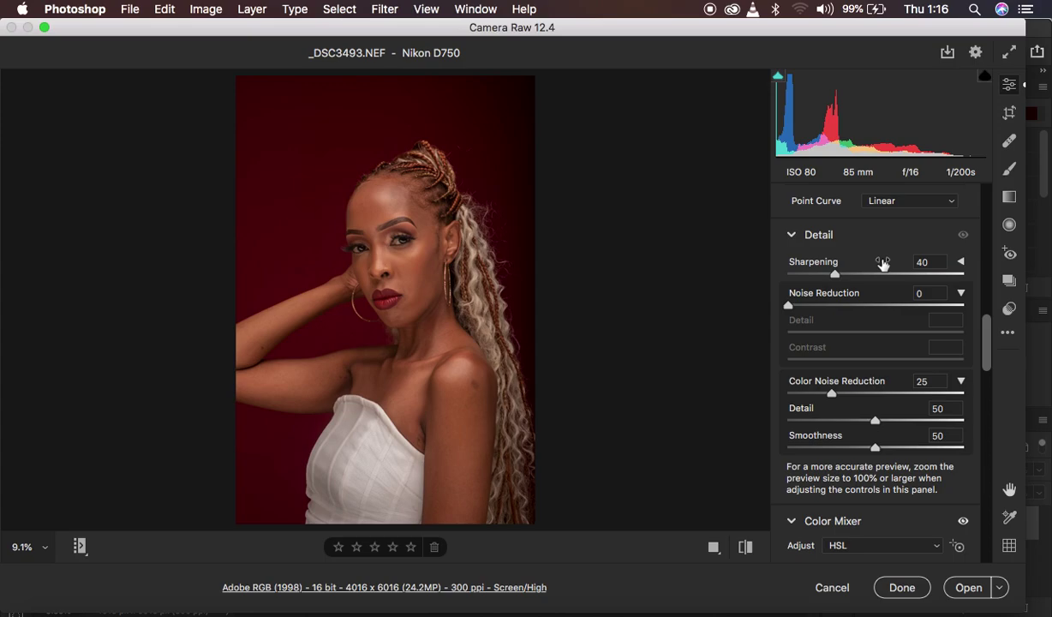
pyautogui.scroll(10, 893, 355)
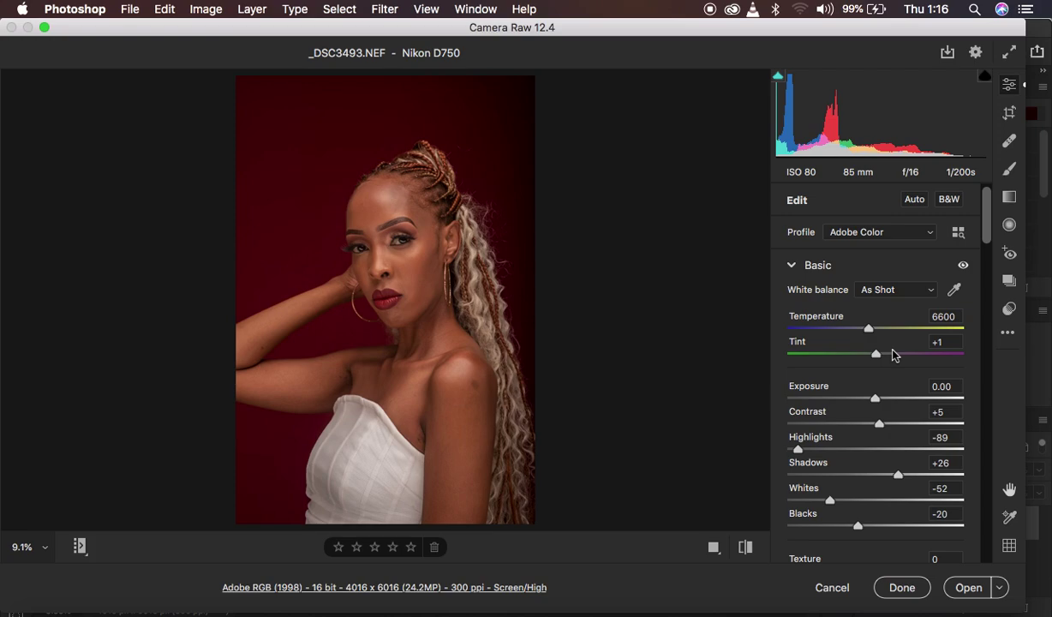
pyautogui.click(745, 549)
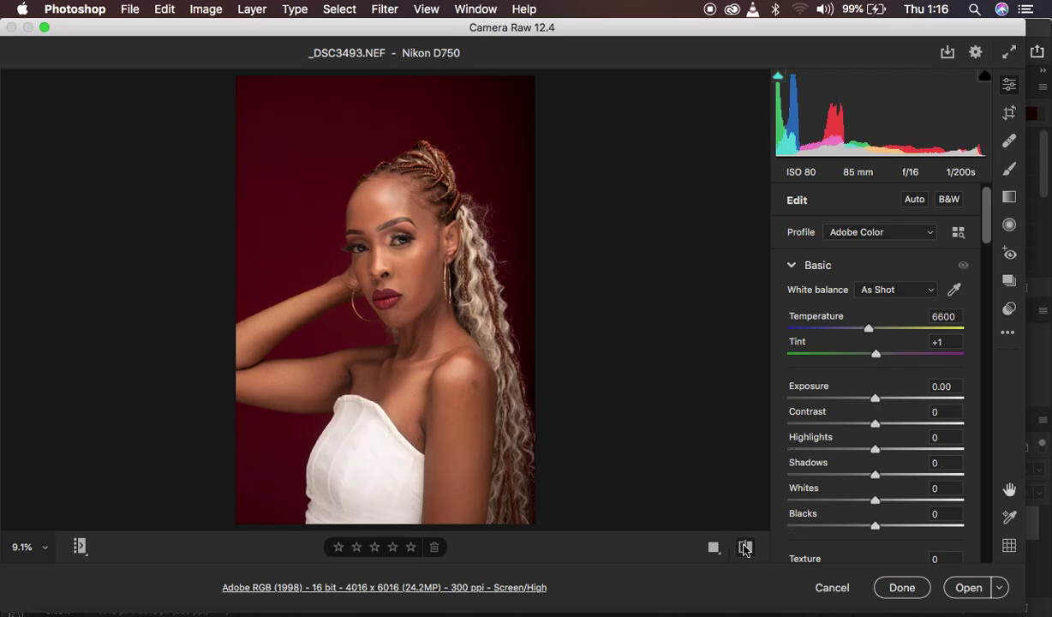
pyautogui.click(745, 549)
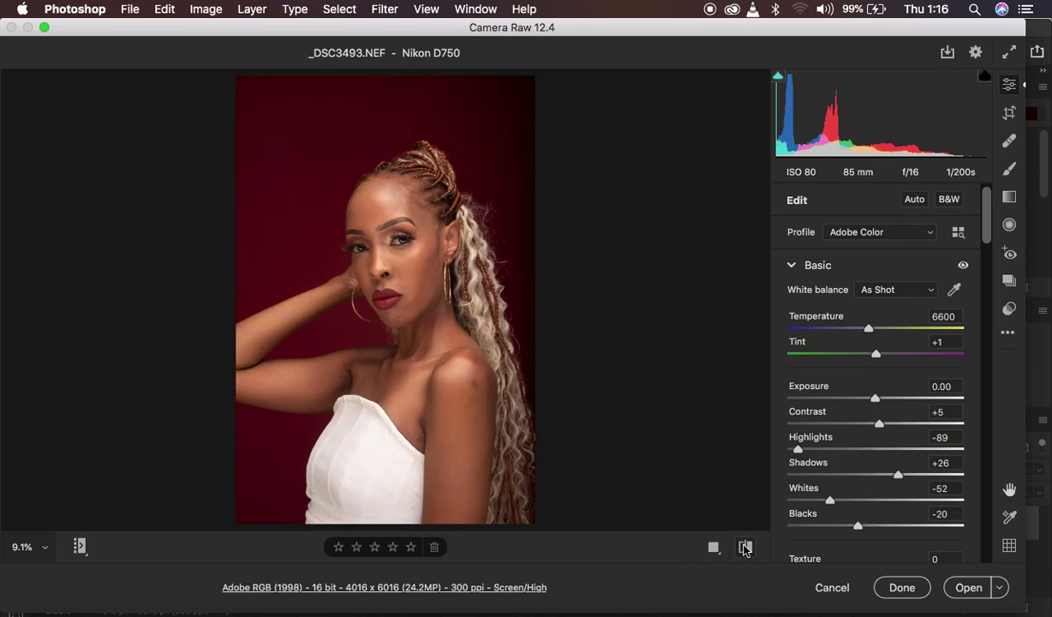
pyautogui.click(744, 548)
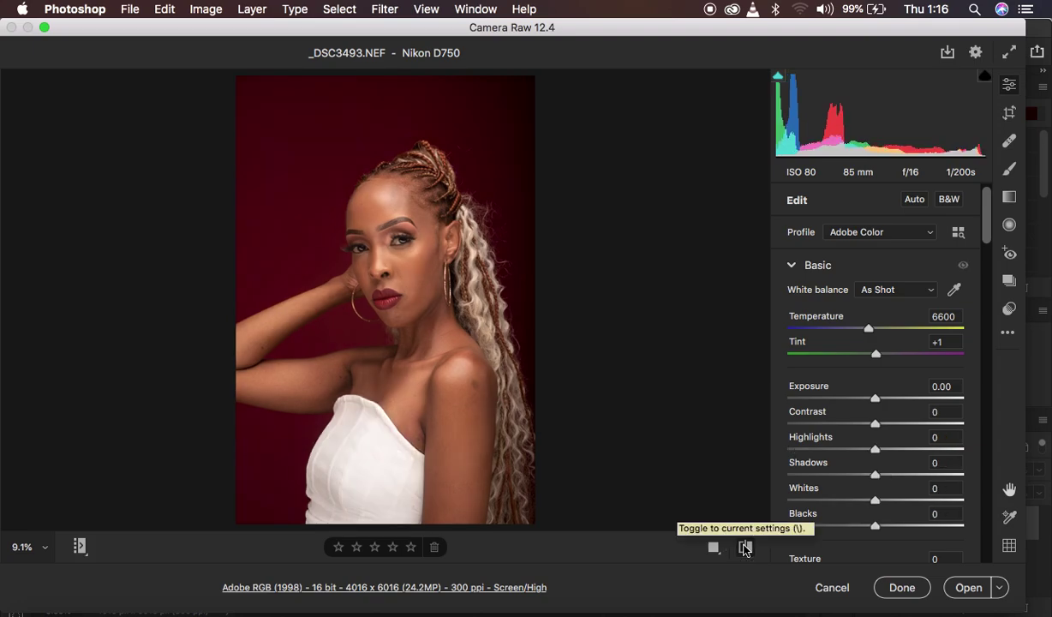
pyautogui.click(745, 549)
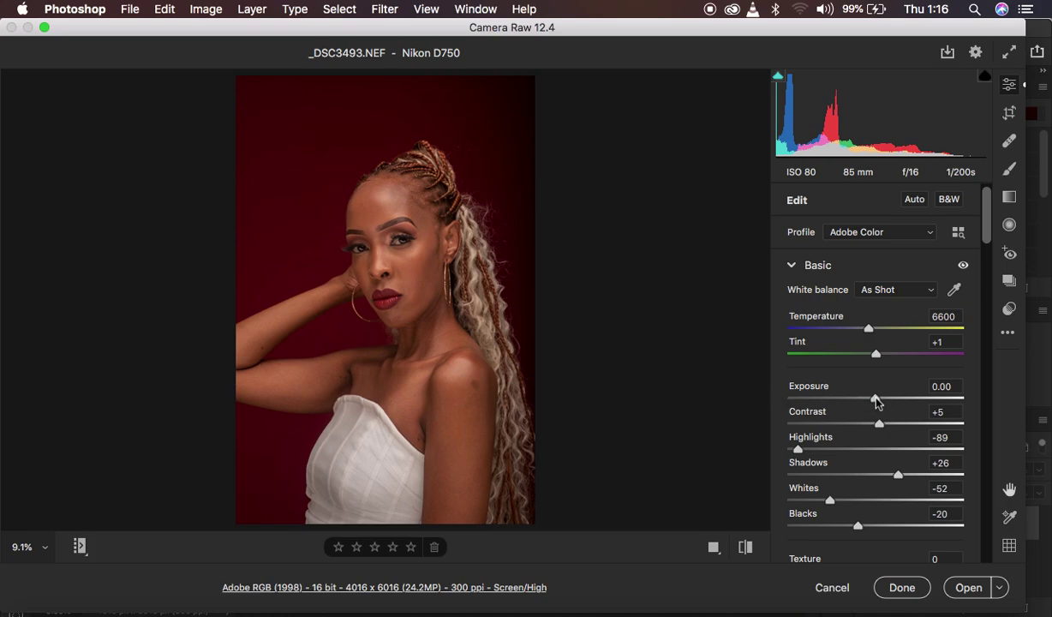
# Raise the Exposure to +0.05 and compare the portrait with its original settings again
pyautogui.moveTo(876, 401); pyautogui.dragTo(876, 400)
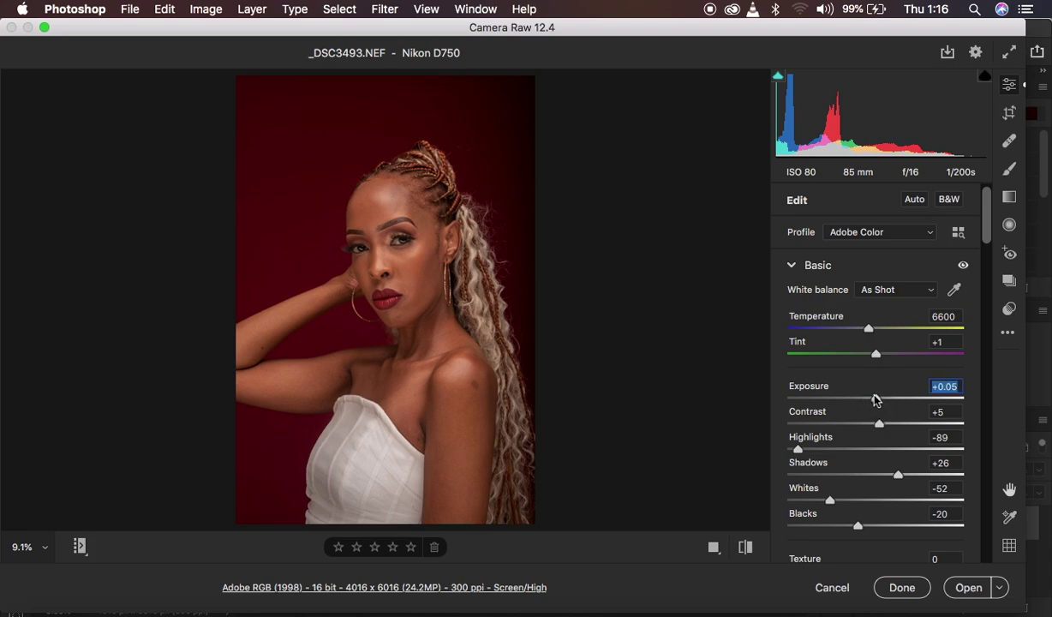
pyautogui.click(746, 548)
pyautogui.click(747, 548)
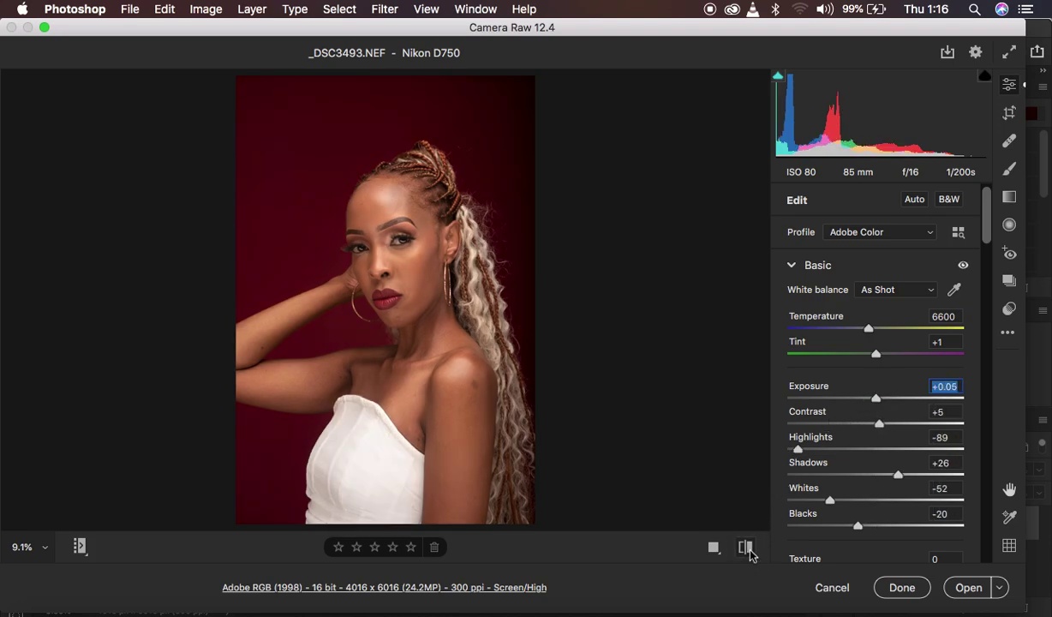